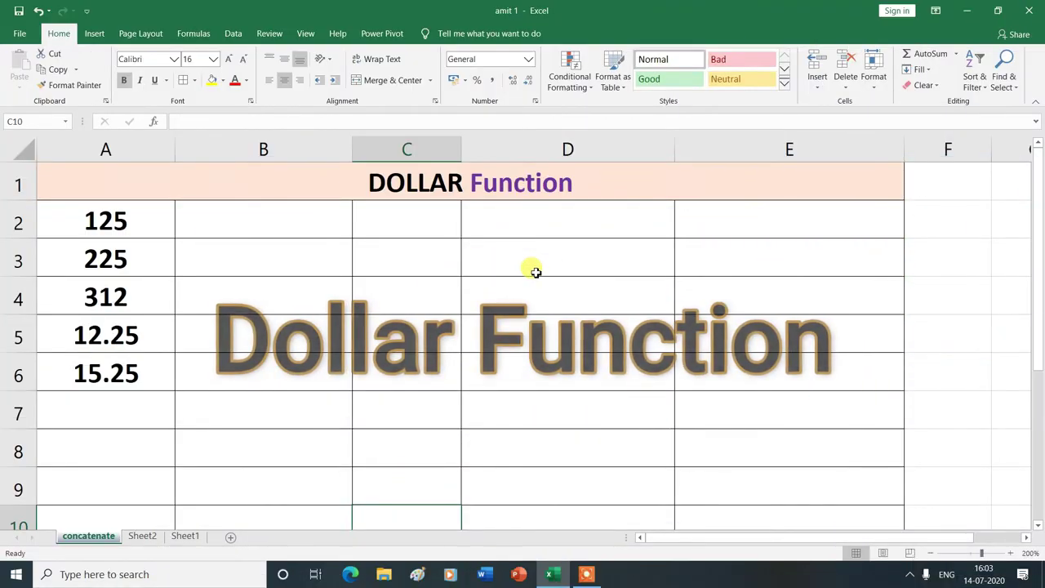
Switch to the Formulas ribbon for the DOLLAR Function sheet
{"action": "left_click", "coordinate": [196, 34]}
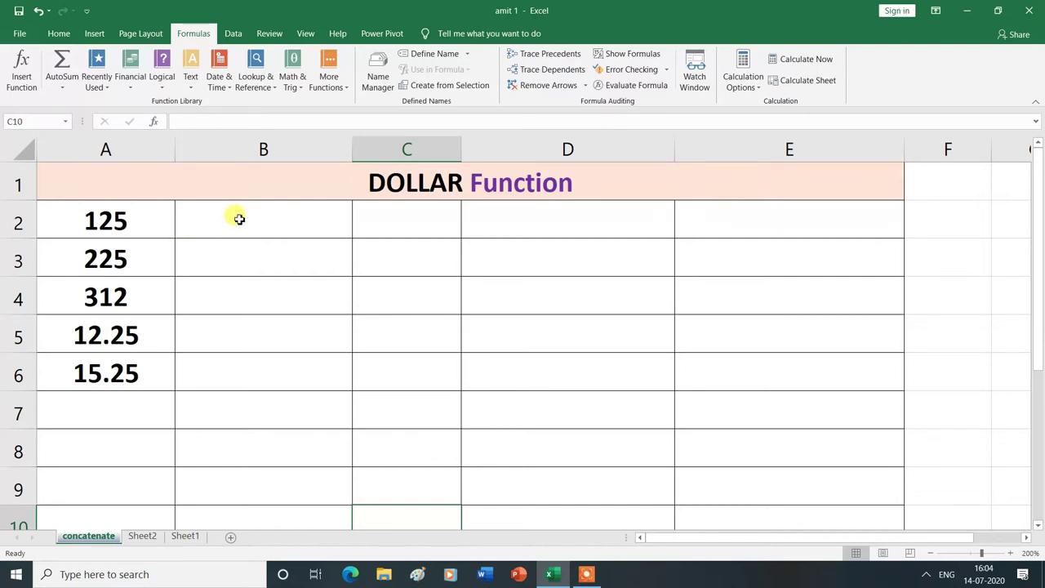
Enter =DOLLAR(A2) in B2 so the 125 shows as ₹ 125.00 currency text
{"action": "left_click", "coordinate": [240, 218]}
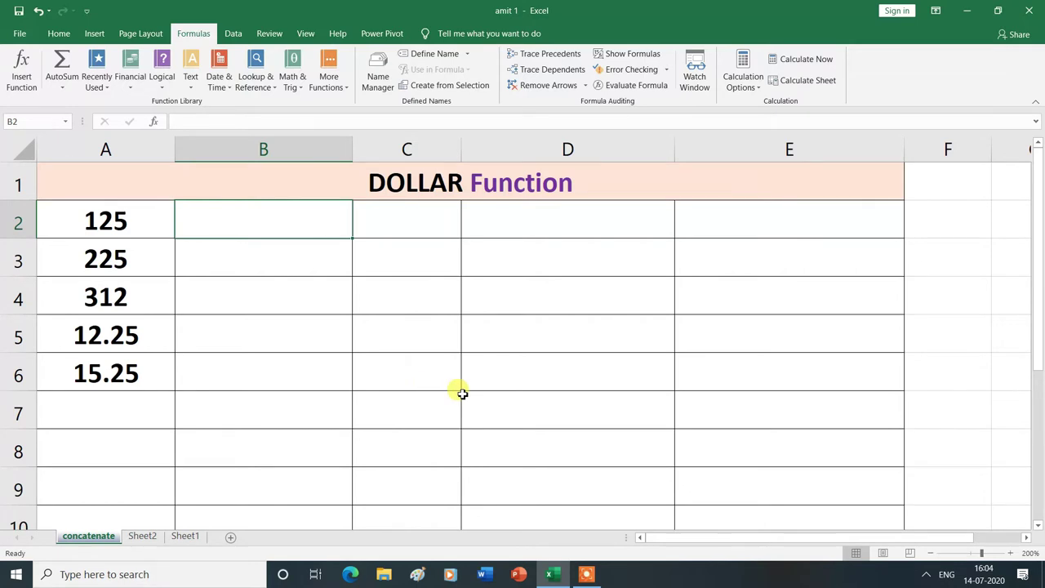
{"action": "type", "text": "="}
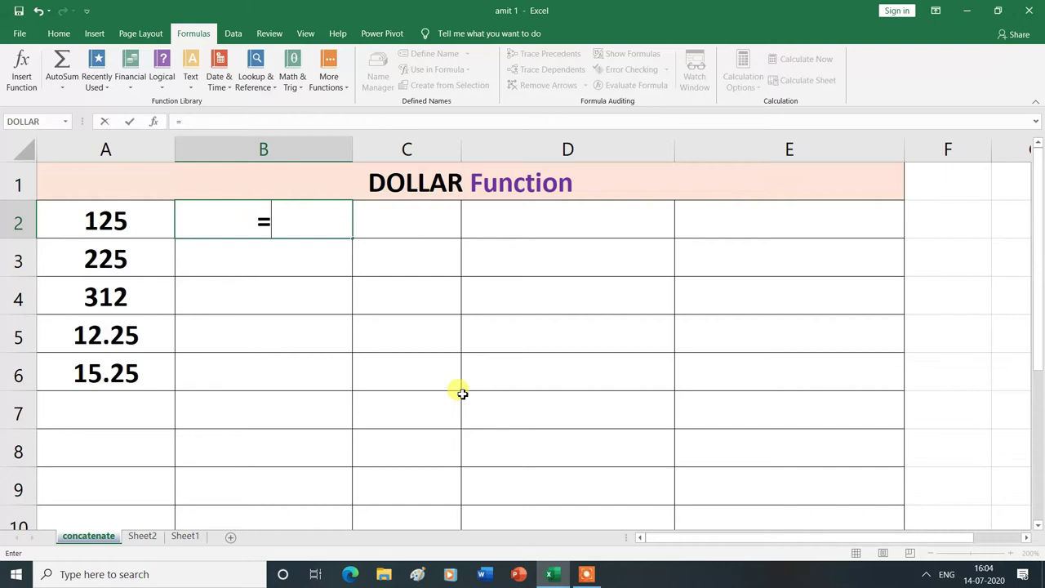
{"action": "type", "text": "DOLL"}
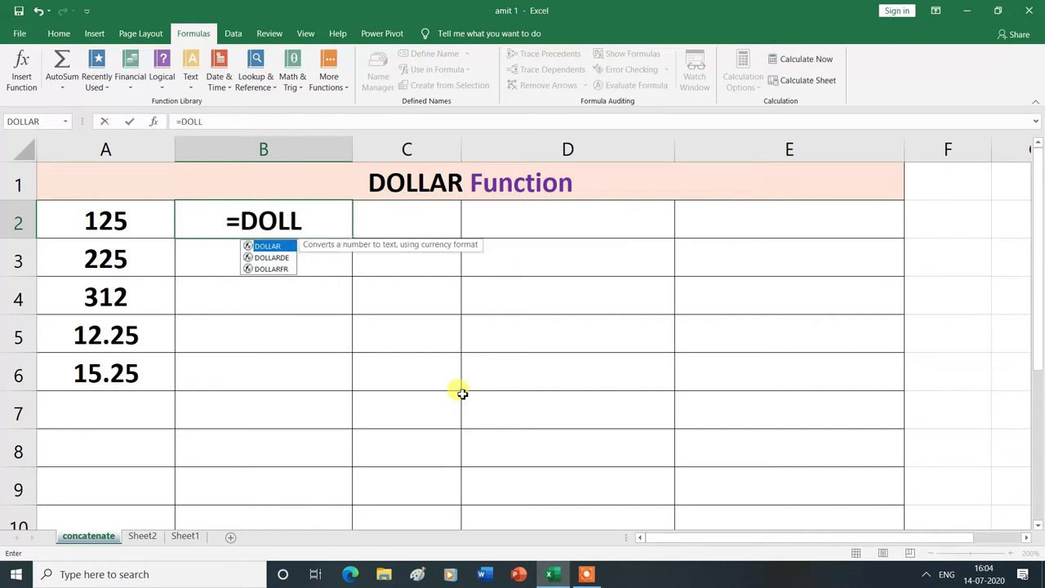
{"action": "double_click", "coordinate": [286, 248]}
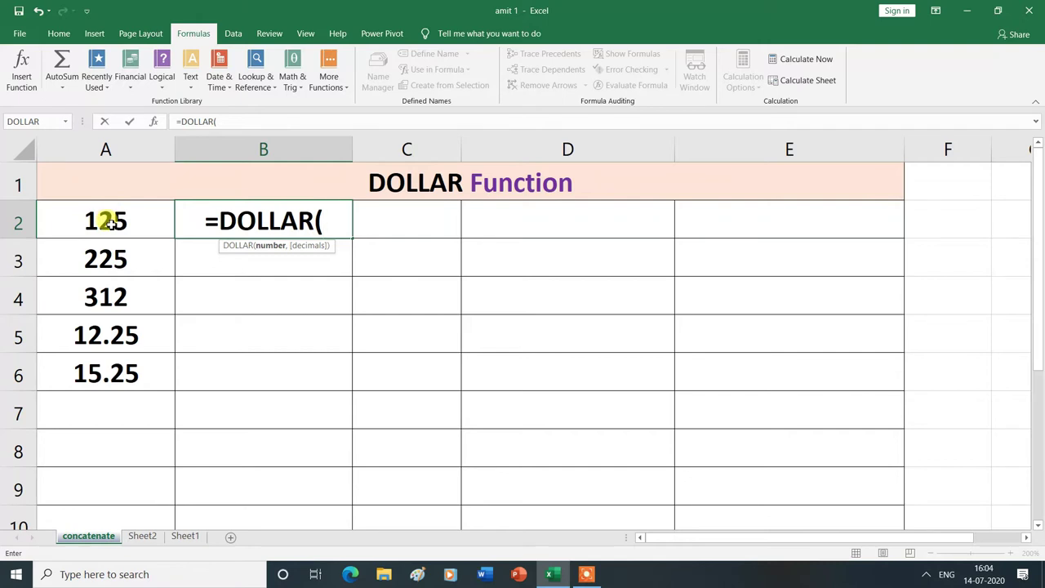
{"action": "left_click", "coordinate": [118, 223]}
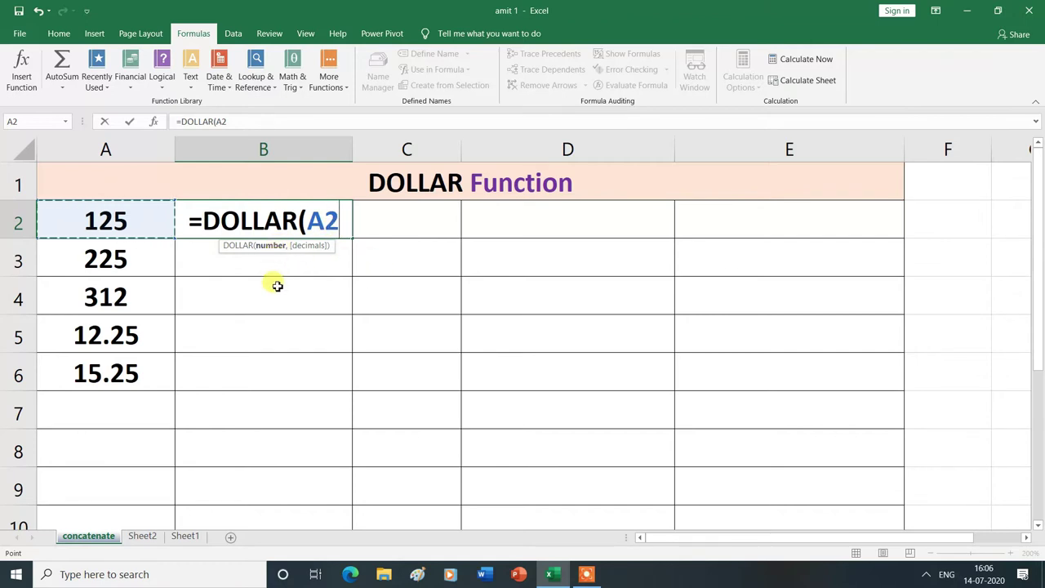
{"action": "type", "text": ")"}
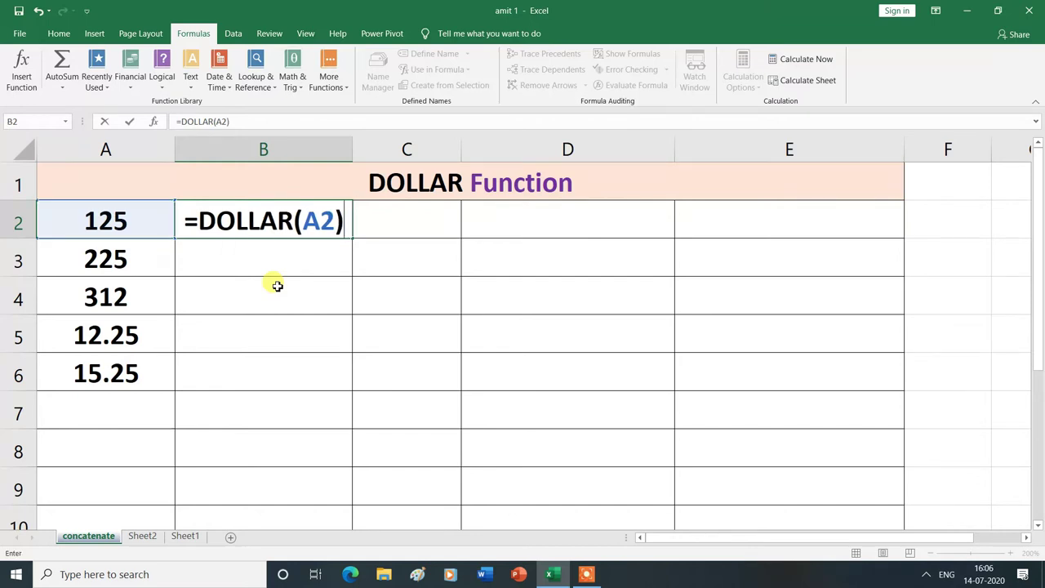
{"action": "key", "text": "Return"}
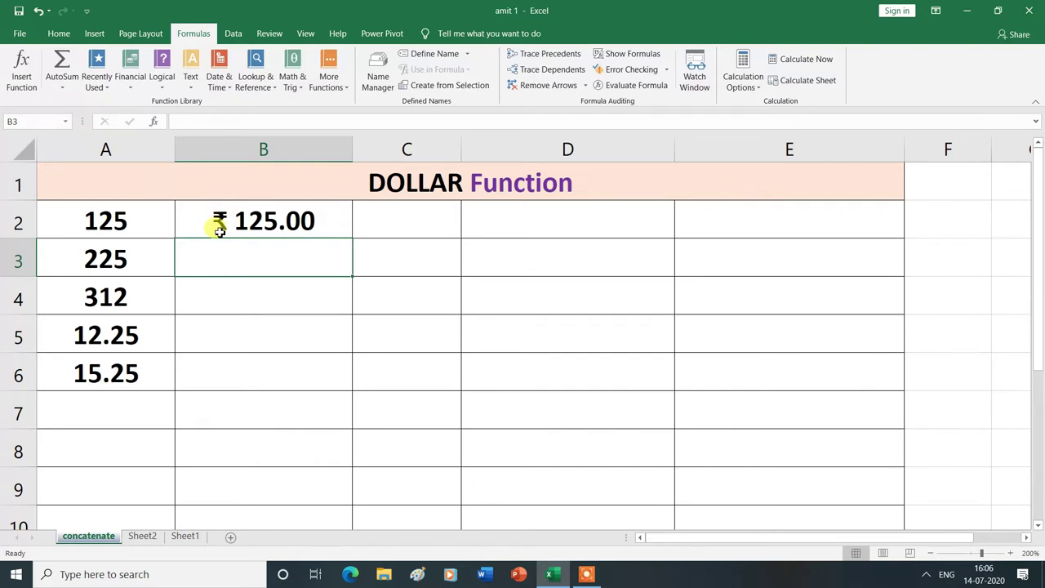
{"action": "left_click", "coordinate": [152, 575]}
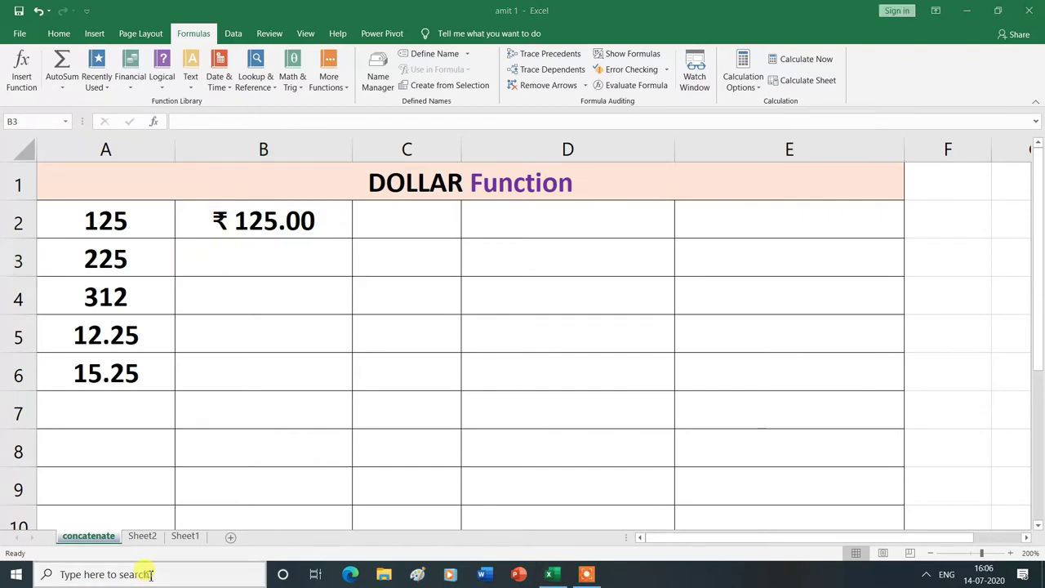
Search Windows for 'C' and launch Control Panel from the results
{"action": "type", "text": "C"}
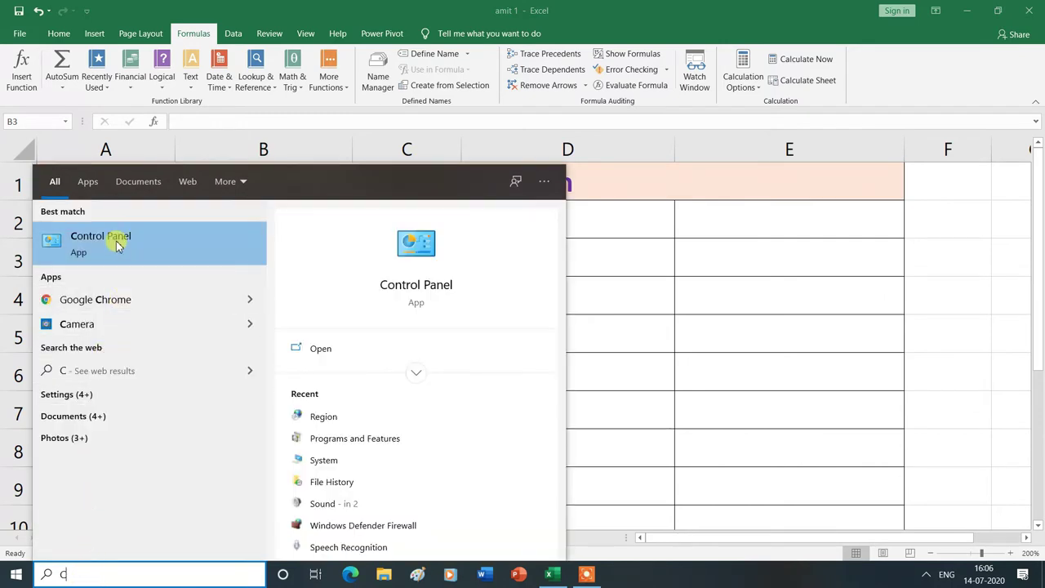
{"action": "left_click", "coordinate": [117, 246]}
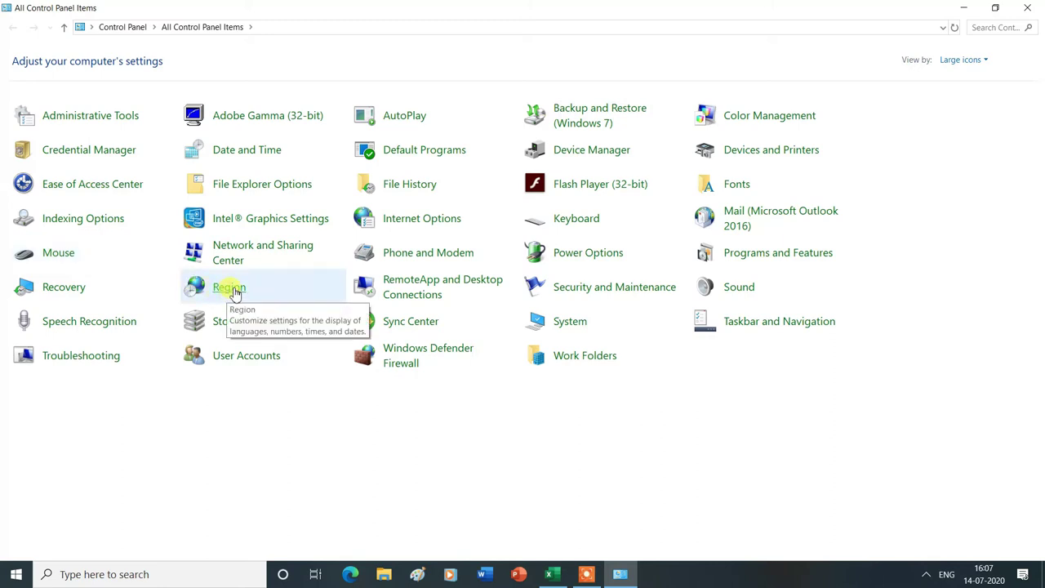
Choose $ as the currency symbol in Region's additional Currency settings
{"action": "left_click", "coordinate": [229, 288]}
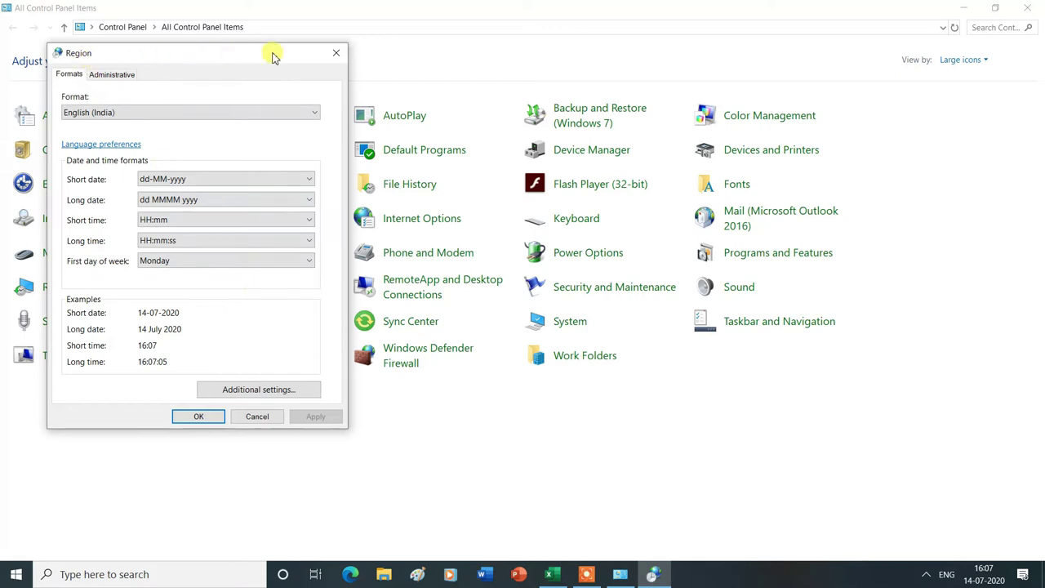
{"action": "left_click", "coordinate": [272, 393]}
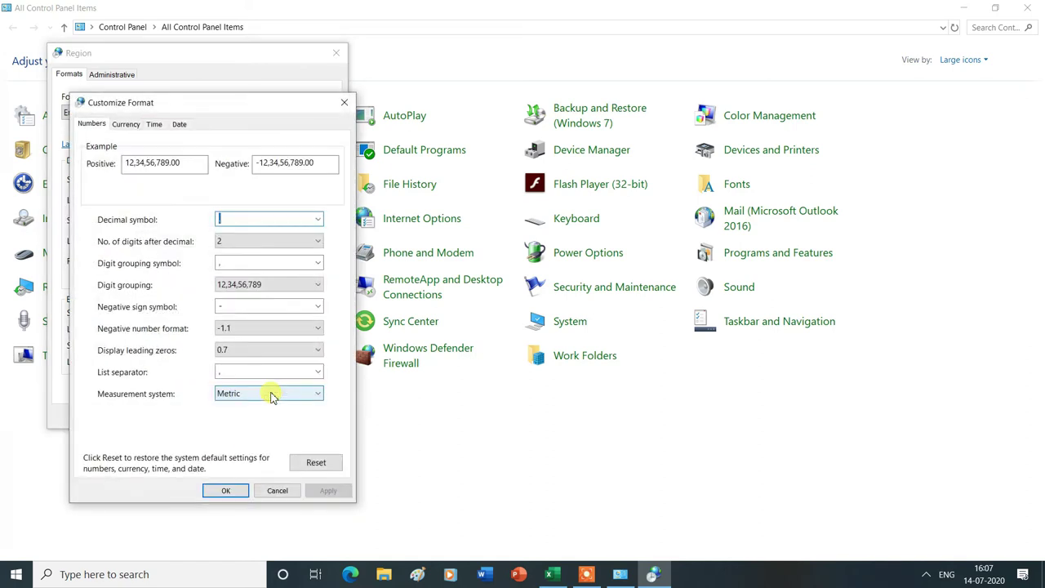
{"action": "left_click", "coordinate": [127, 126]}
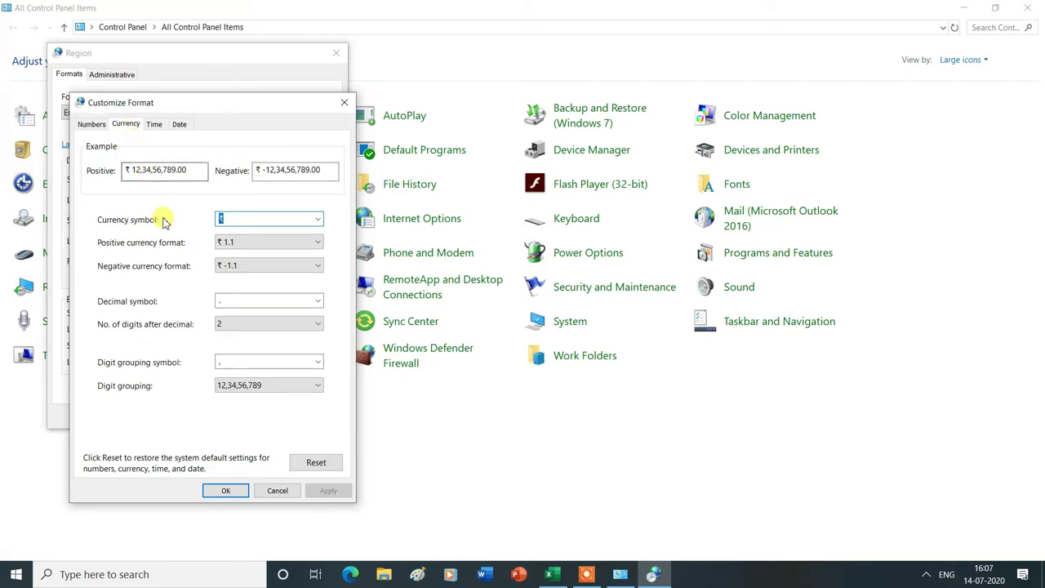
{"action": "key", "text": "BackSpace"}
{"action": "key", "text": "ctrl+z"}
{"action": "left_click", "coordinate": [319, 221]}
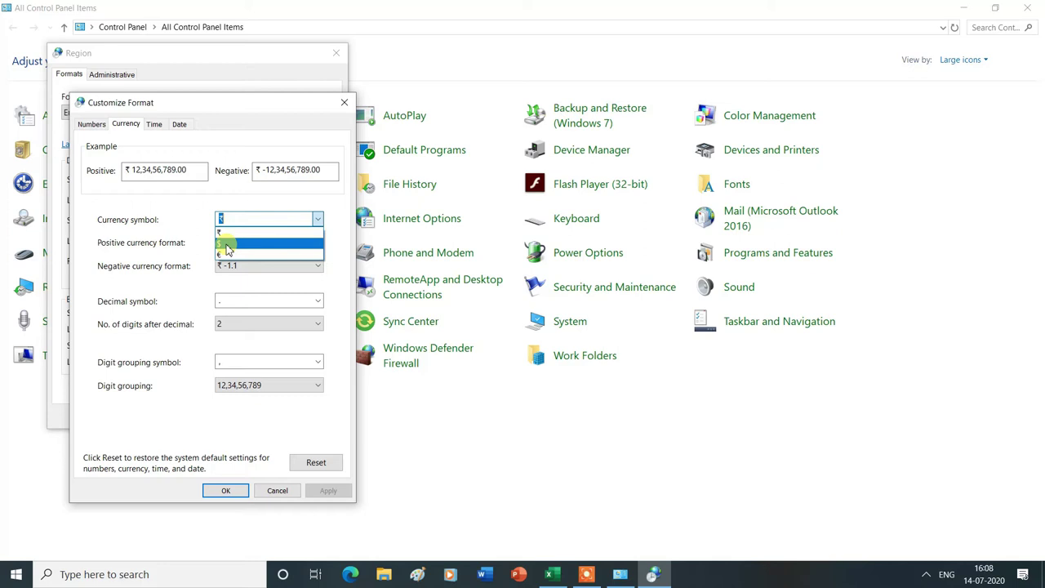
{"action": "left_click", "coordinate": [227, 248]}
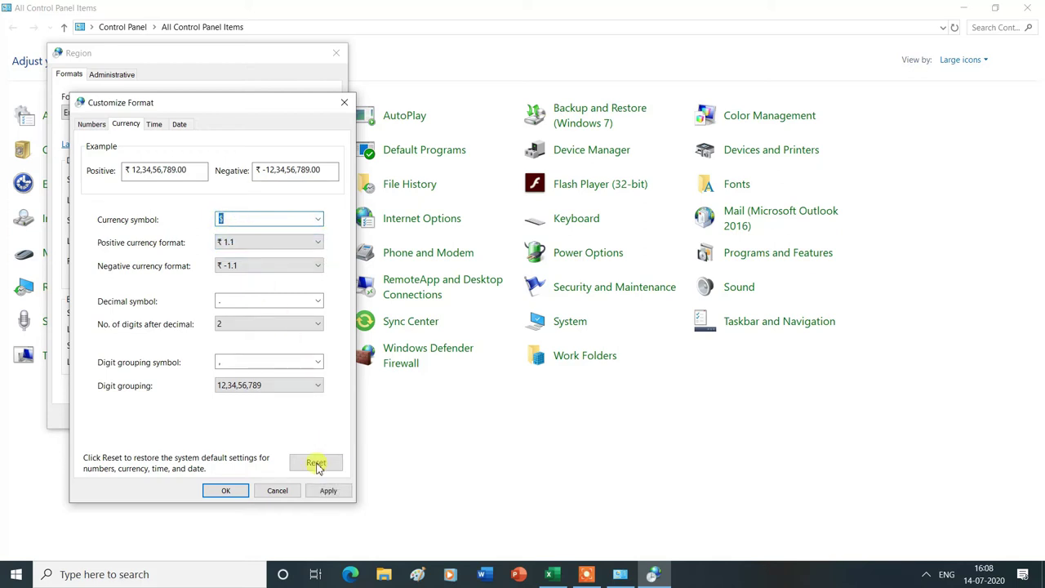
Apply and confirm the $ symbol in both Region dialogs, then close Control Panel
{"action": "left_click", "coordinate": [327, 490]}
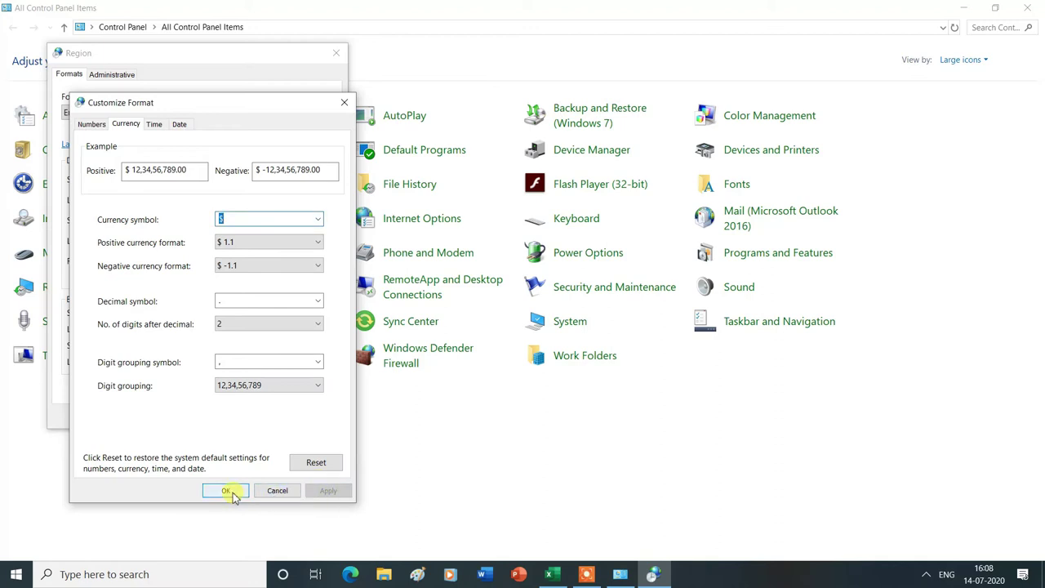
{"action": "left_click", "coordinate": [226, 490]}
{"action": "left_click", "coordinate": [319, 420]}
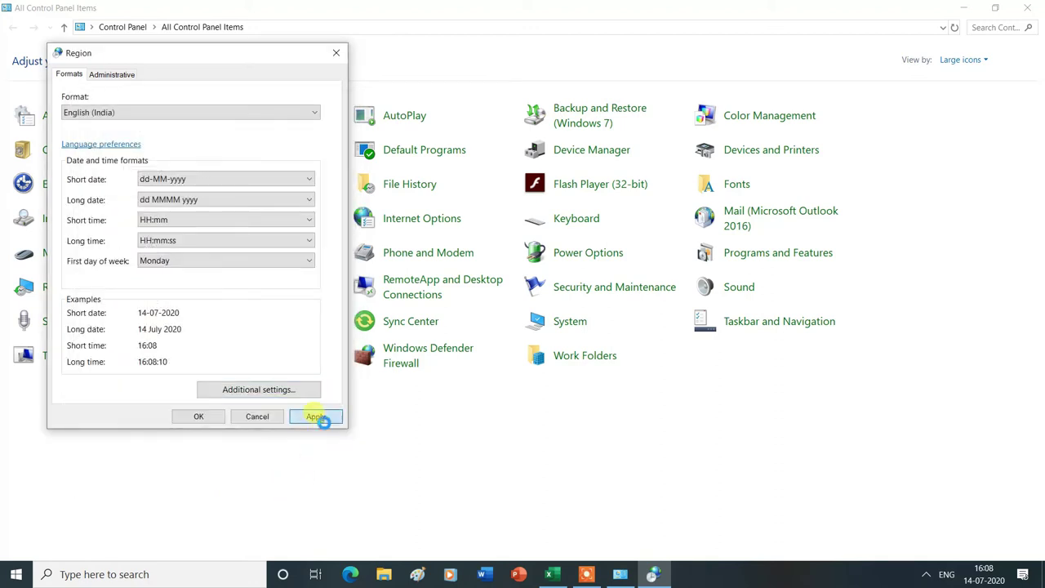
{"action": "left_click", "coordinate": [199, 417]}
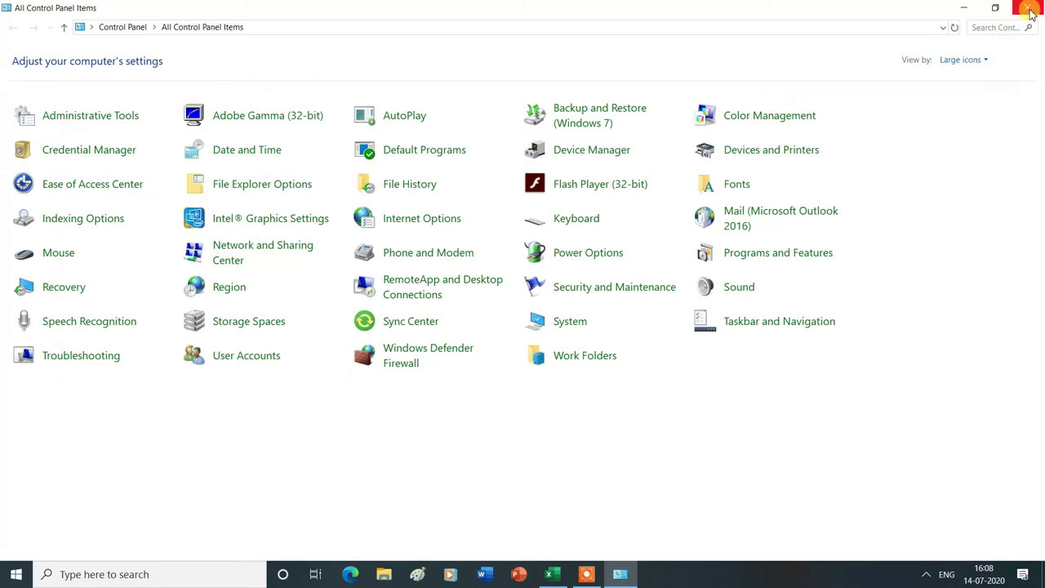
{"action": "left_click", "coordinate": [1031, 8]}
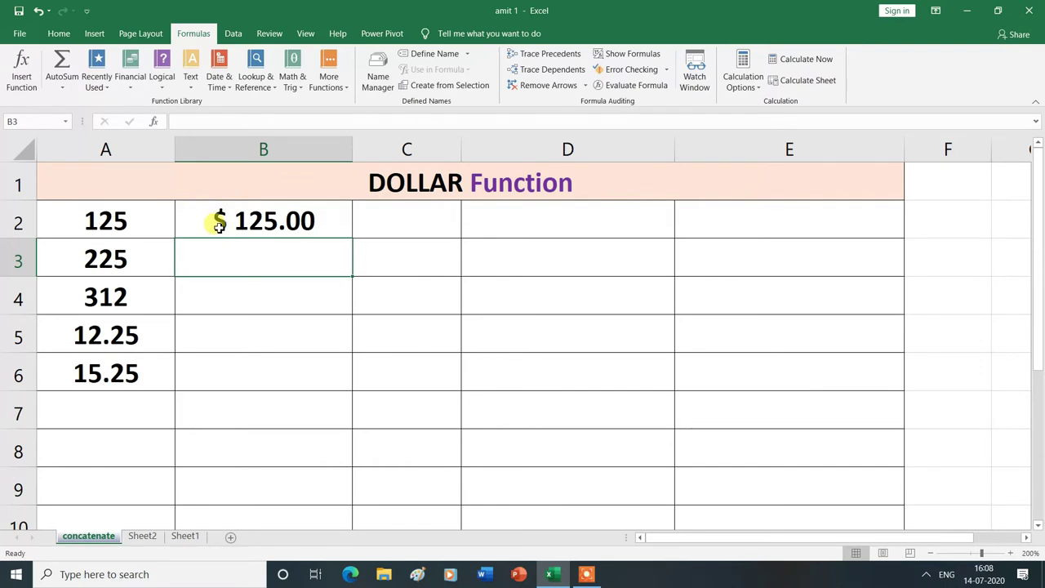
Fill B2's DOLLAR formula down to B6, giving $ 125.00 through $ 15.25
{"action": "left_click", "coordinate": [334, 220]}
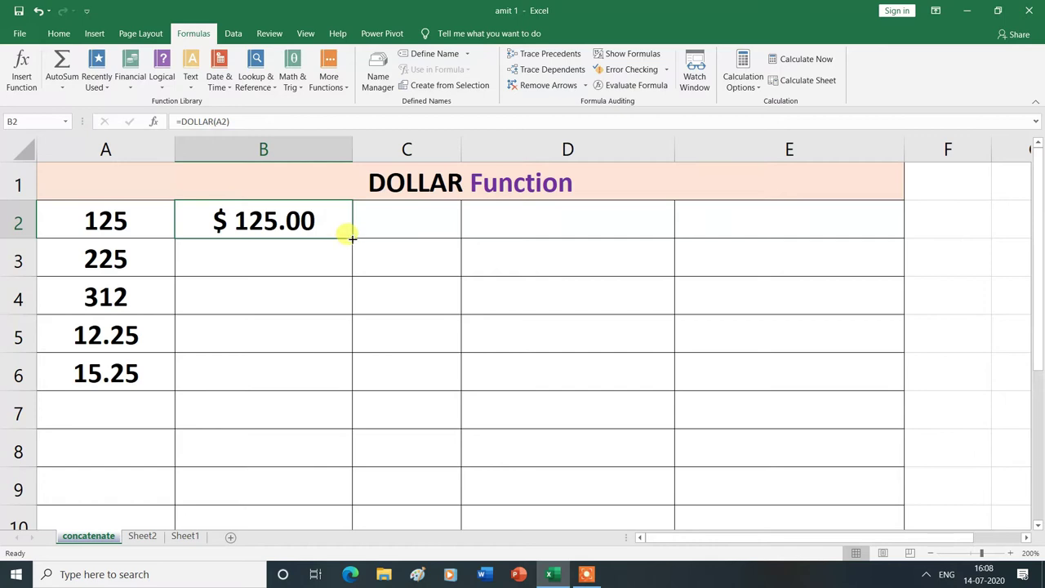
{"action": "left_click_drag", "start_coordinate": [349, 237], "coordinate": [339, 380]}
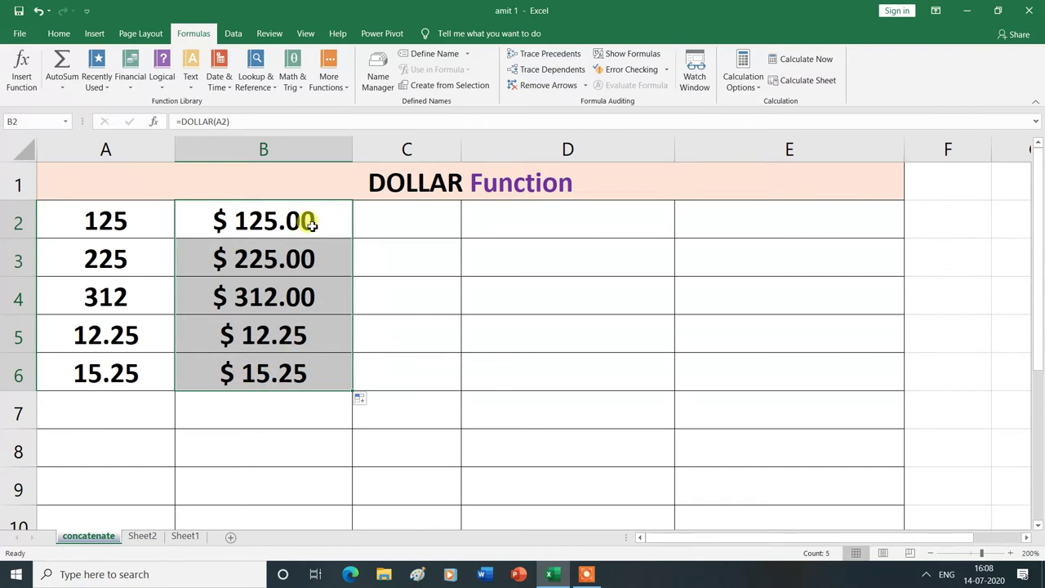
{"action": "left_click", "coordinate": [292, 441]}
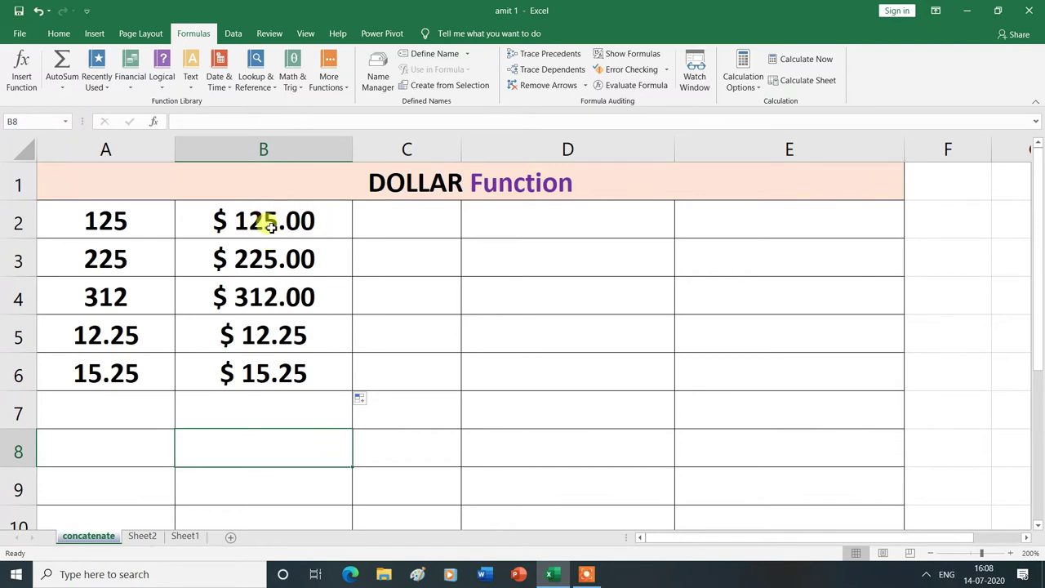
Change B2 to =DOLLAR(A2,0) and fill it to B6, showing $ 125 through $ 15
{"action": "double_click", "coordinate": [247, 219]}
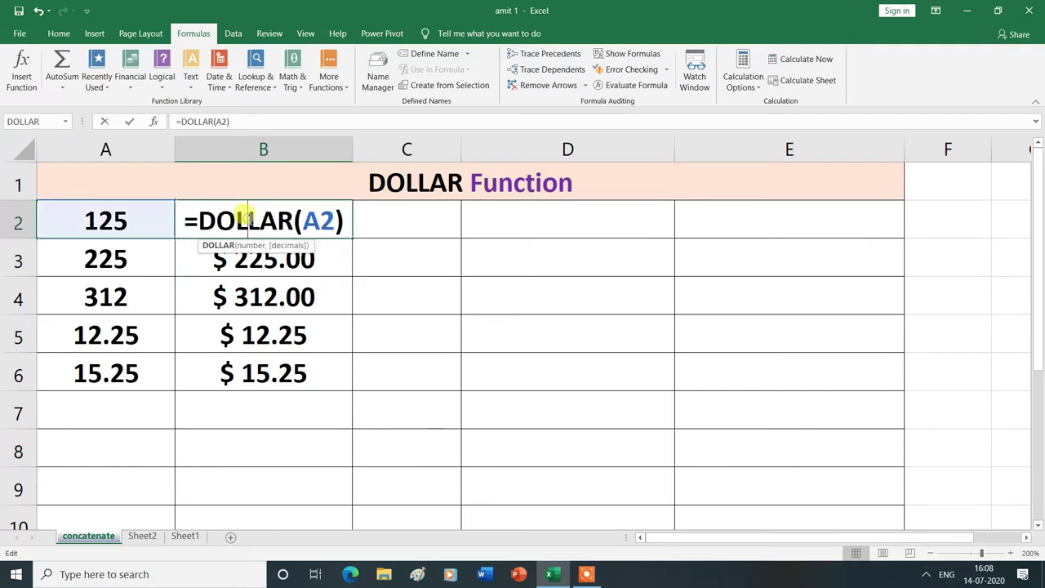
{"action": "left_click", "coordinate": [335, 222]}
{"action": "type", "text": ","}
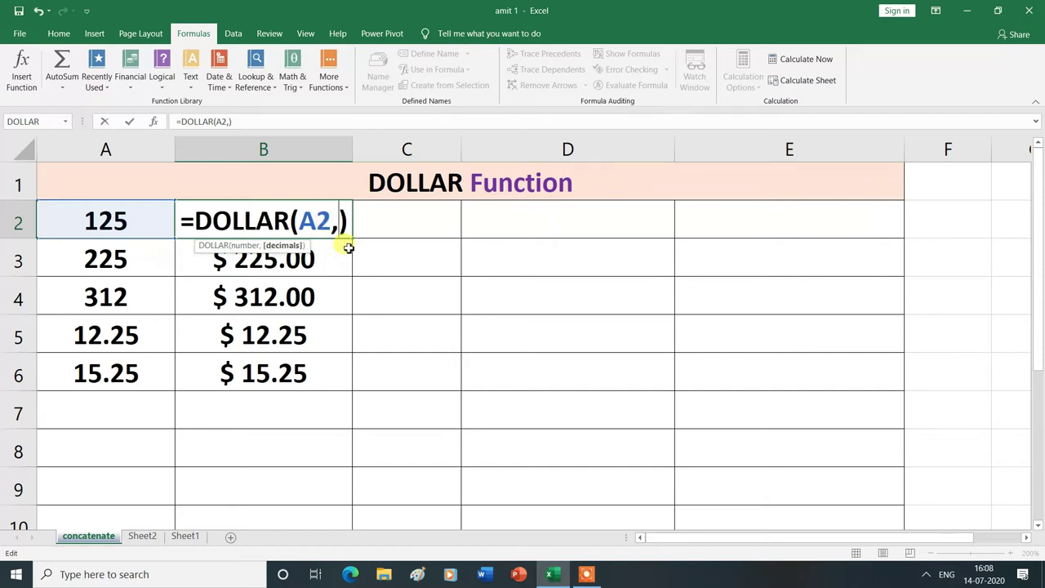
{"action": "type", "text": "0"}
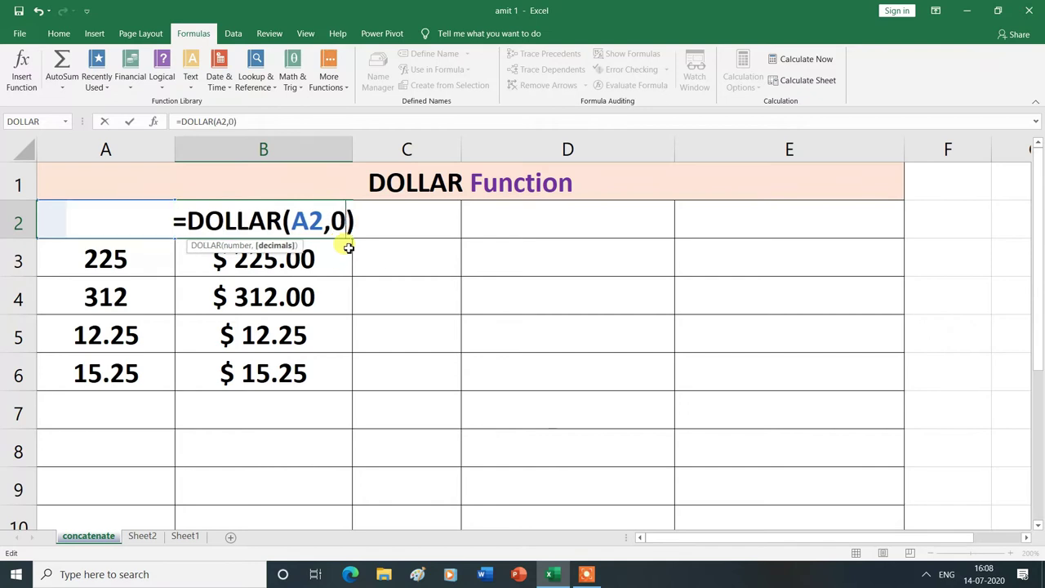
{"action": "key", "text": "Return"}
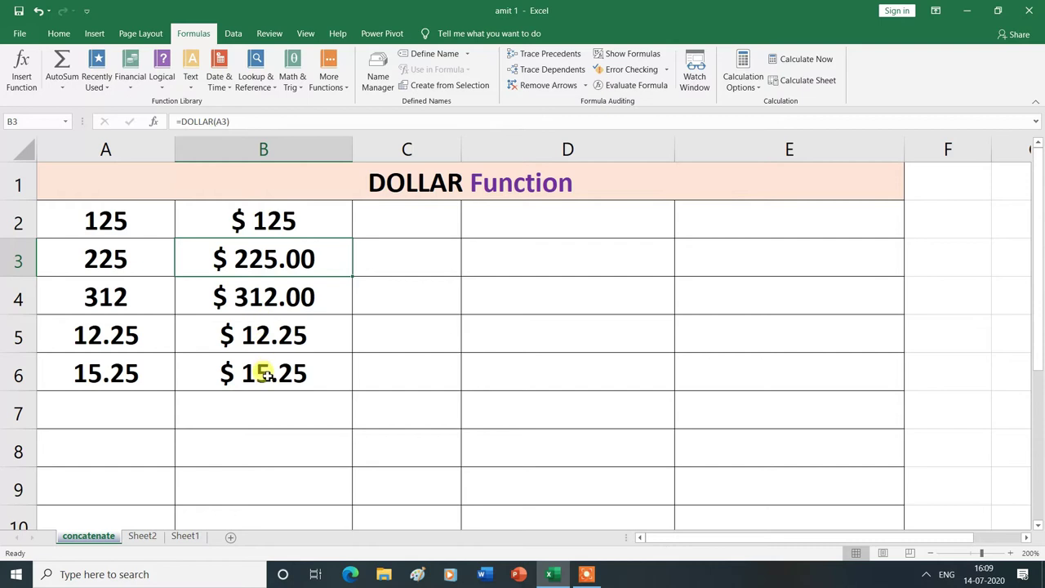
{"action": "left_click", "coordinate": [318, 219]}
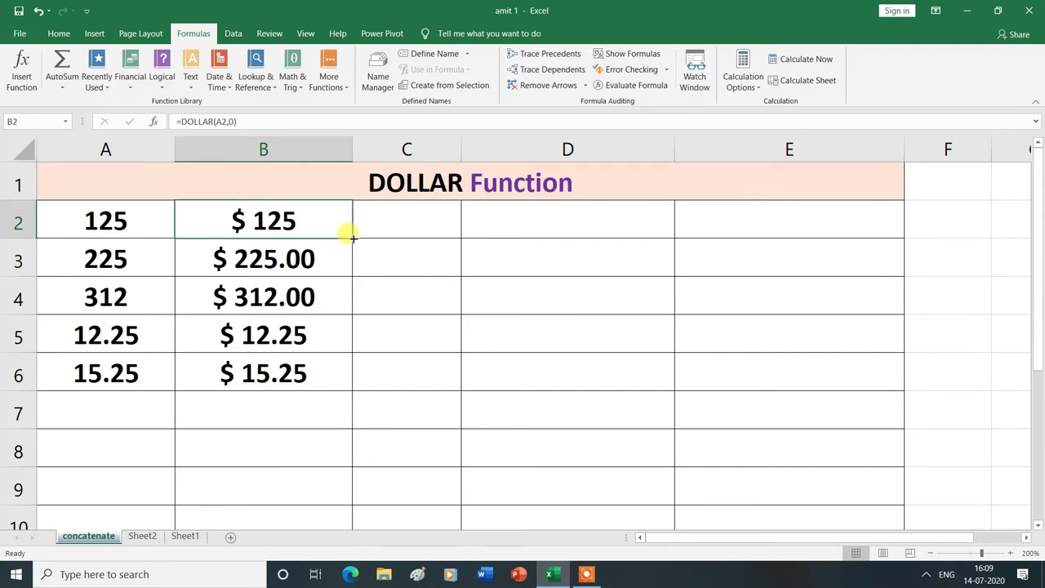
{"action": "left_click_drag", "start_coordinate": [351, 235], "coordinate": [352, 384]}
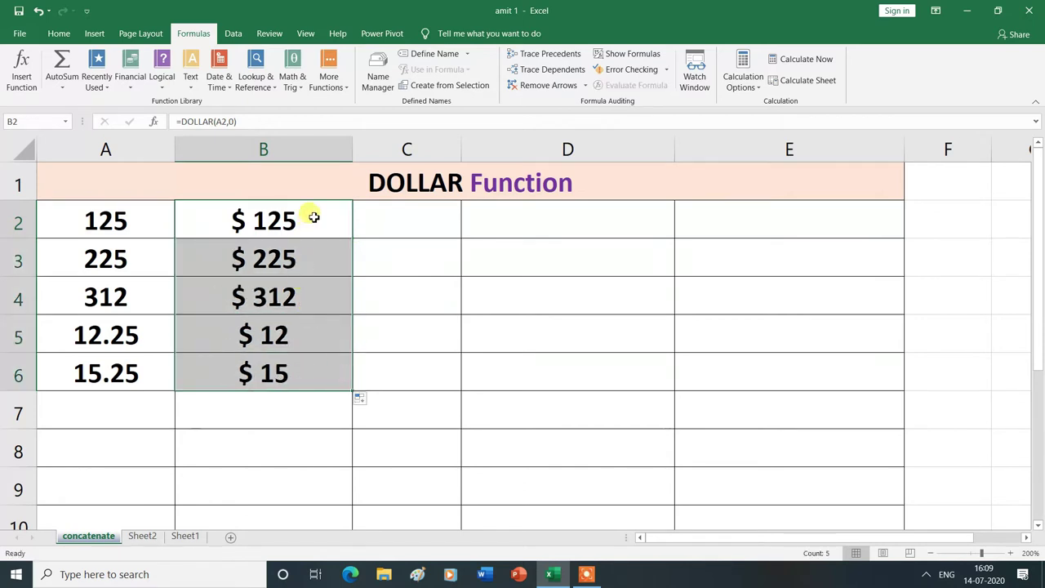
{"action": "left_click", "coordinate": [305, 439]}
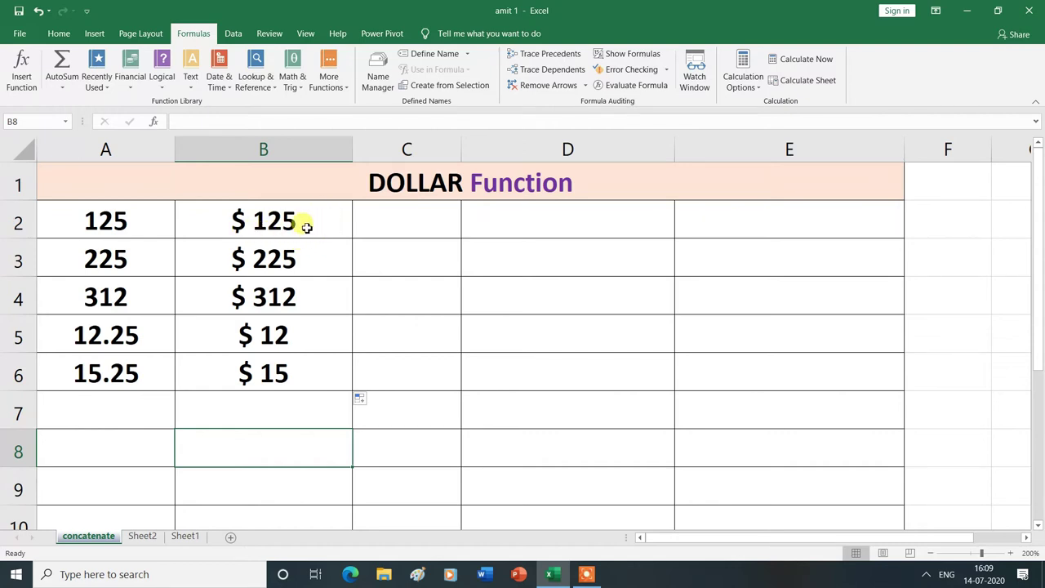
Change B2's decimals argument to 3, making it =DOLLAR(A2,3)
{"action": "double_click", "coordinate": [264, 221]}
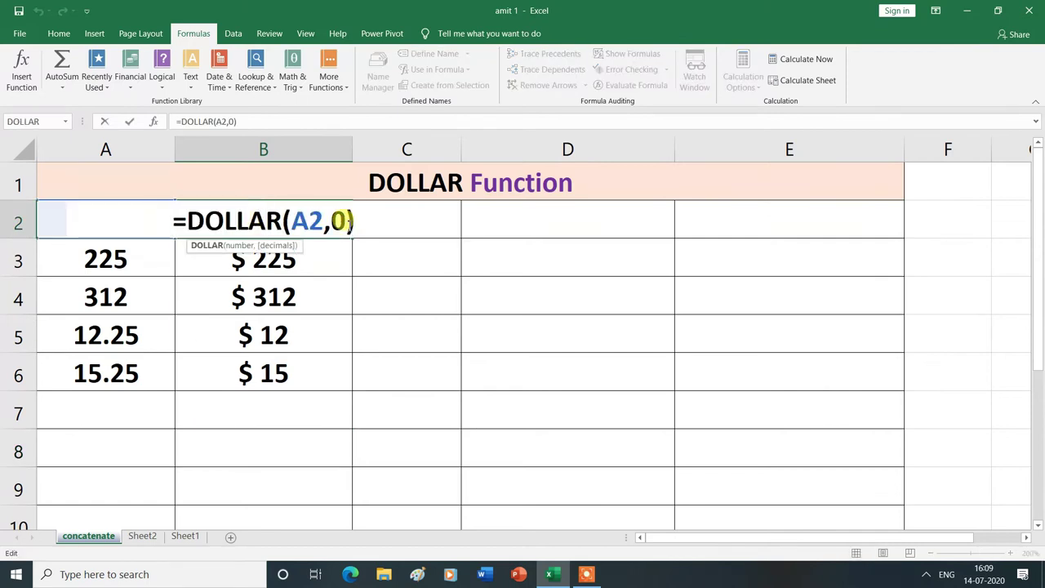
{"action": "left_click", "coordinate": [347, 222]}
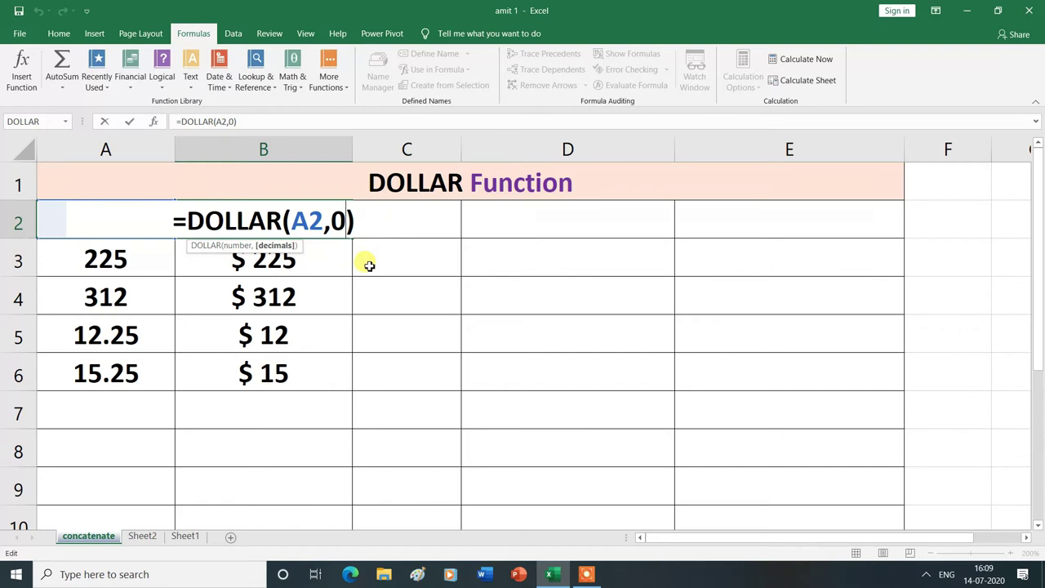
{"action": "key", "text": "BackSpace"}
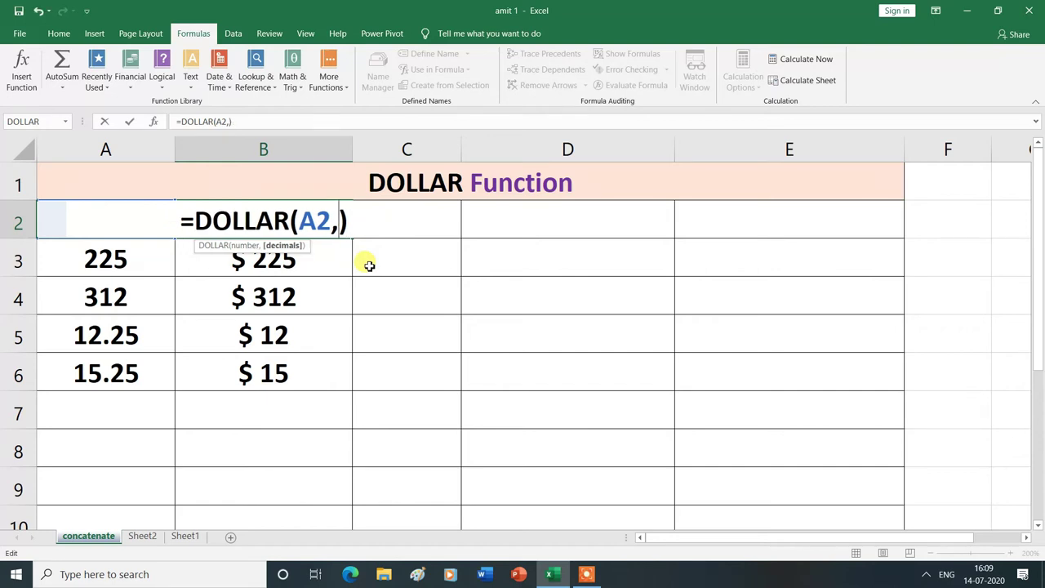
{"action": "type", "text": "3"}
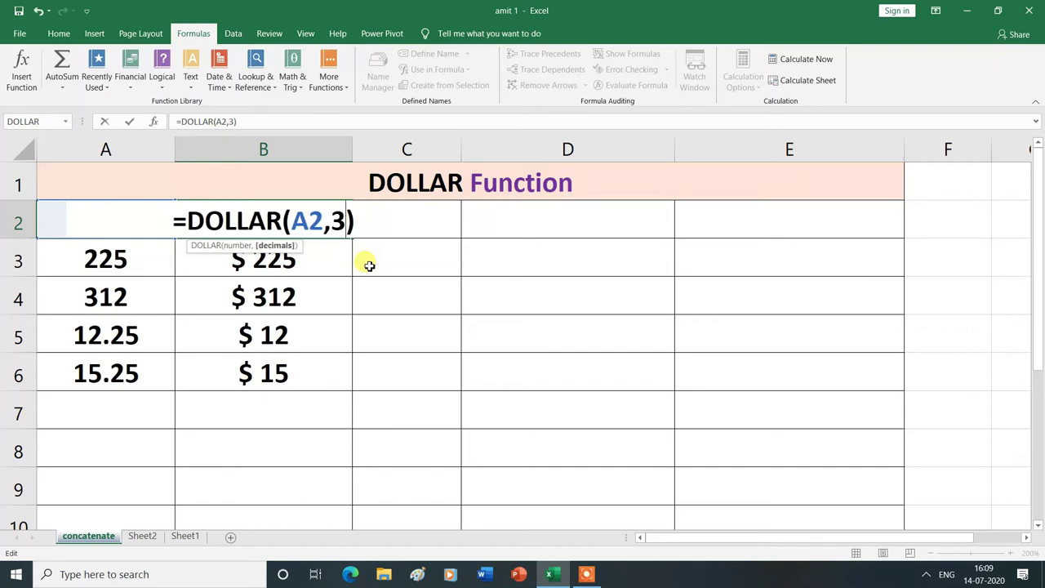
{"action": "key", "text": "Return"}
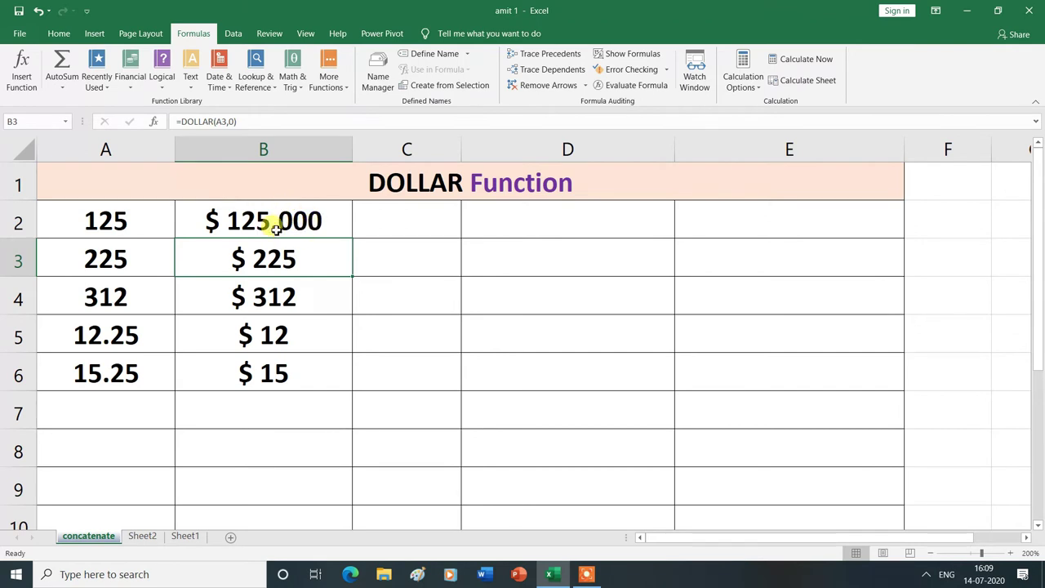
Fill the three-decimal formula down to B6 and select B2:B6
{"action": "left_click", "coordinate": [333, 222]}
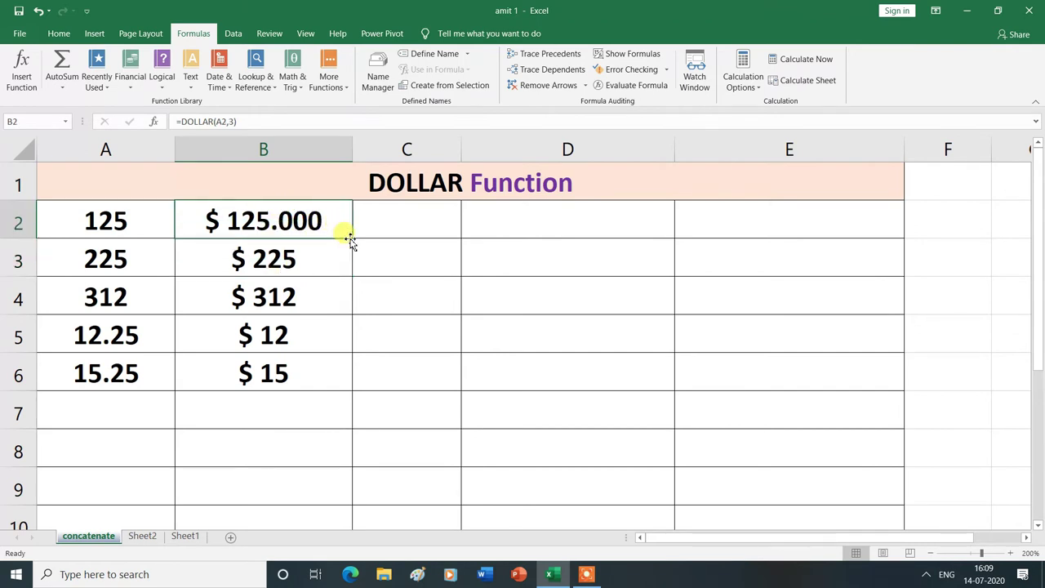
{"action": "left_click_drag", "start_coordinate": [352, 238], "coordinate": [350, 386]}
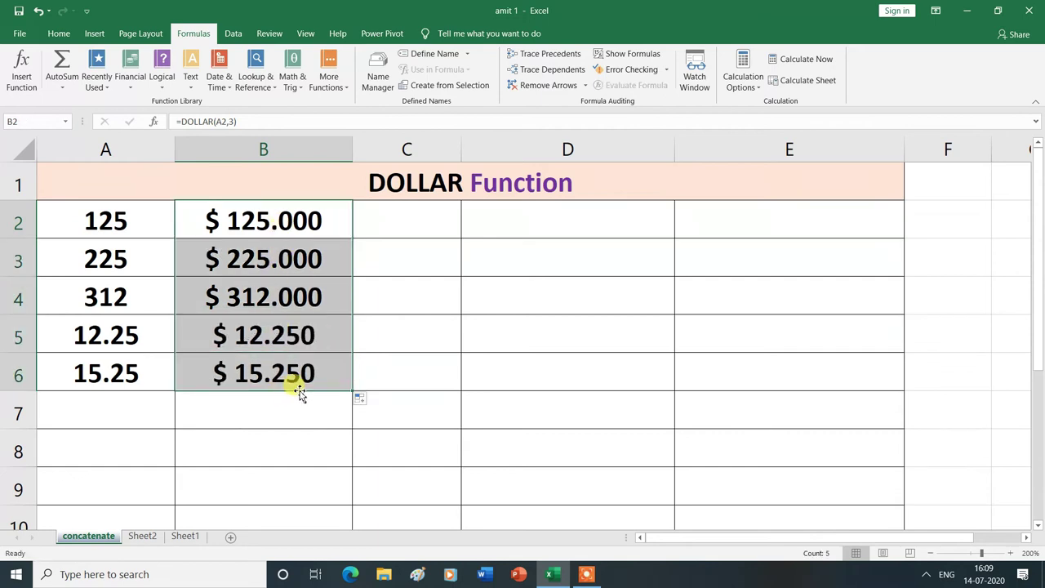
{"action": "left_click", "coordinate": [278, 447]}
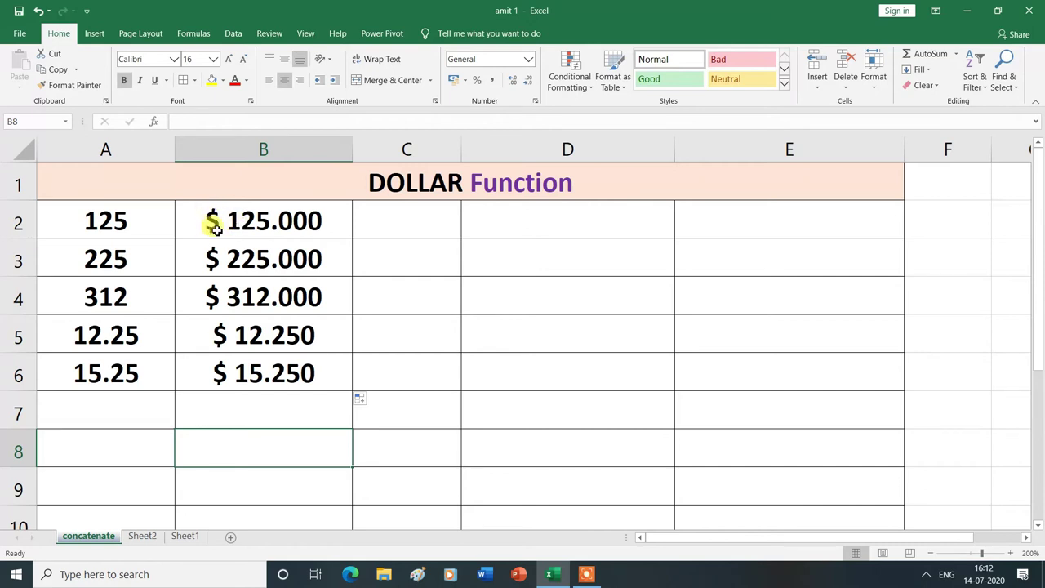
{"action": "left_click_drag", "start_coordinate": [264, 211], "coordinate": [294, 367]}
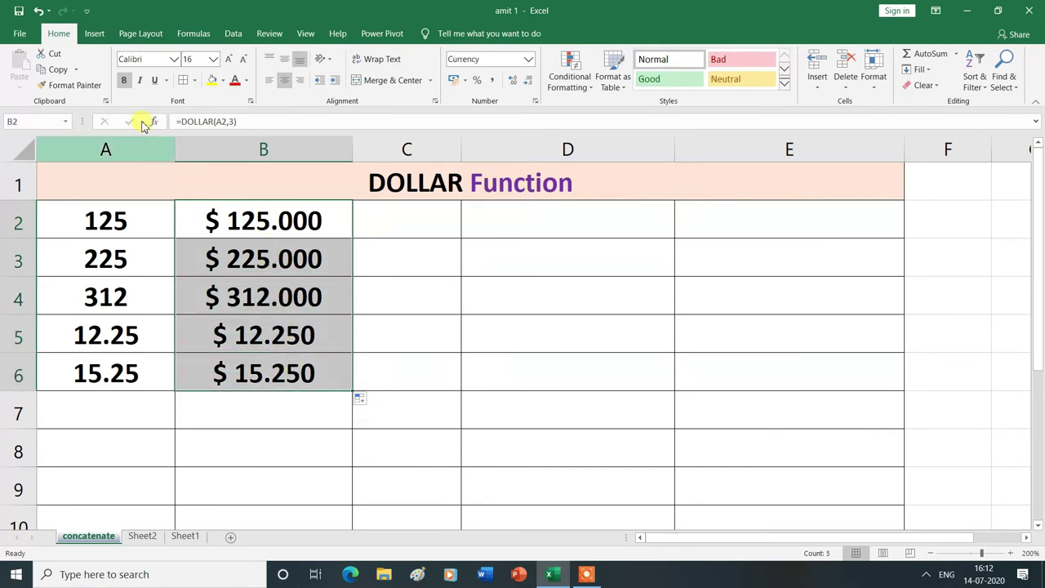
Format B2:B6 as Currency with the ₹ Hindi symbol in Format Cells
{"action": "left_click", "coordinate": [530, 60]}
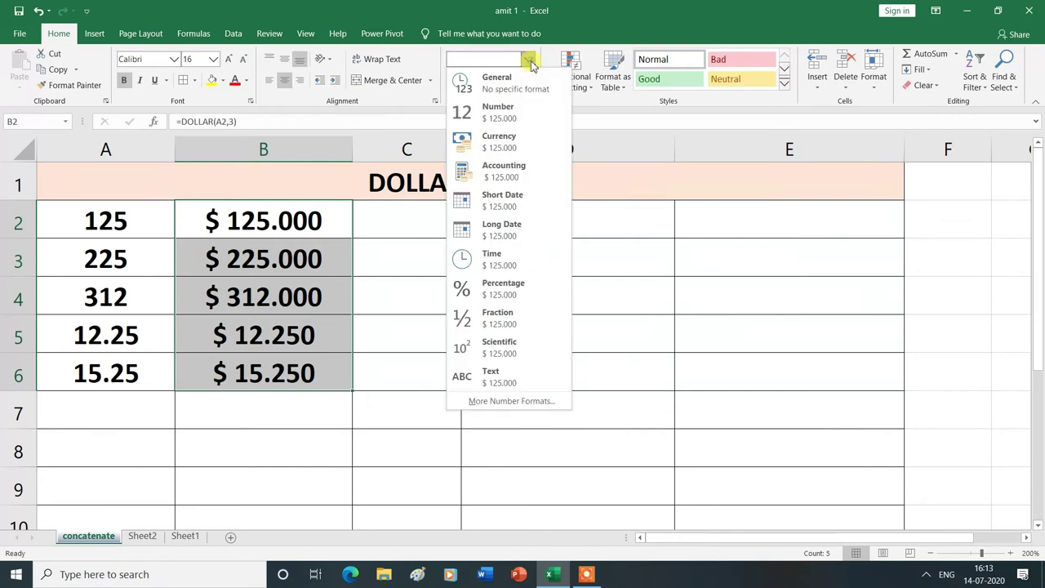
{"action": "left_click", "coordinate": [503, 401]}
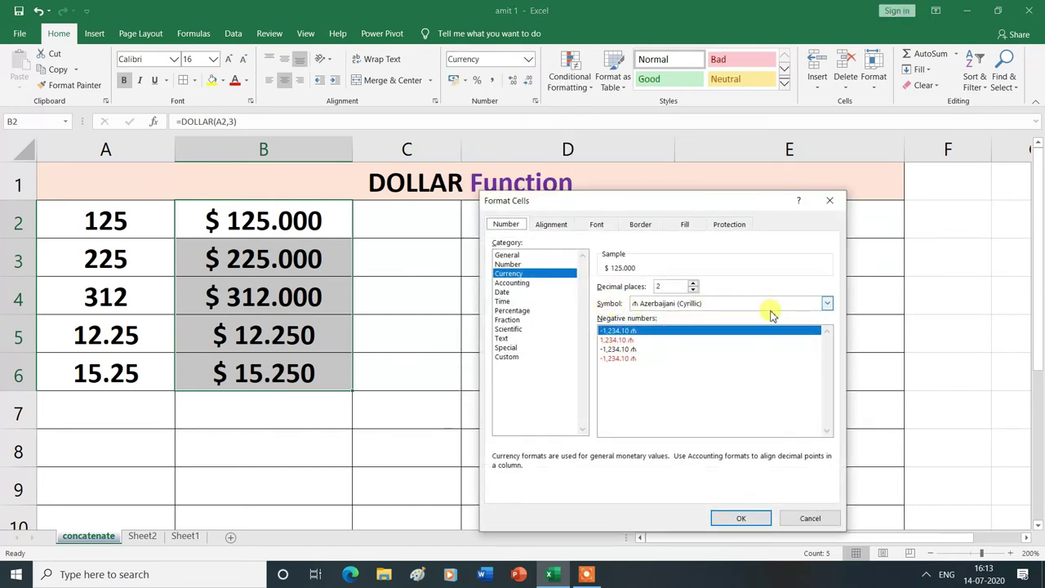
{"action": "left_click", "coordinate": [827, 304]}
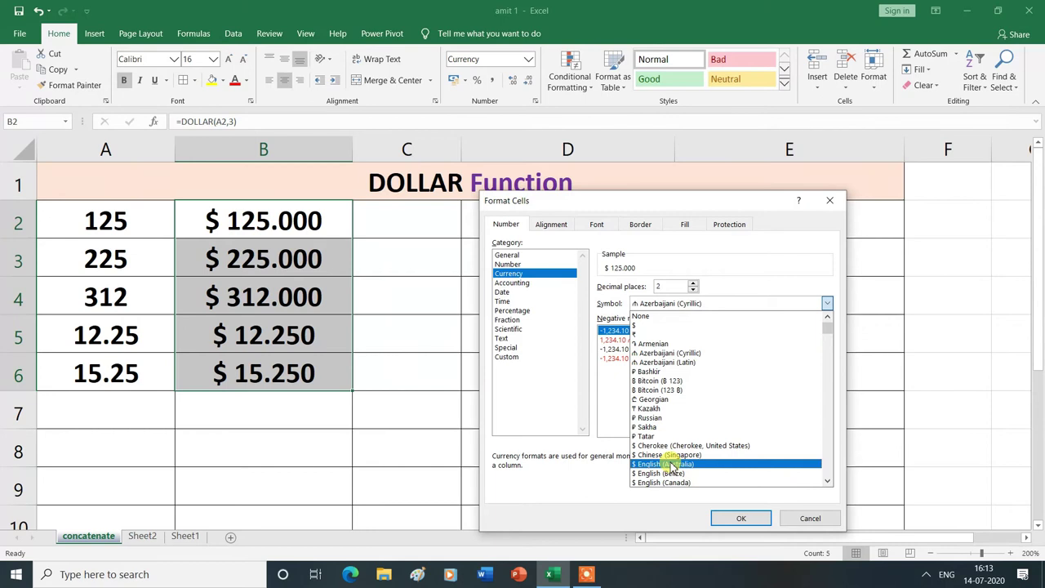
{"action": "scroll", "coordinate": [671, 465], "scroll_direction": "down", "scroll_amount": 1}
{"action": "scroll", "coordinate": [671, 466], "scroll_direction": "down", "scroll_amount": 1}
{"action": "scroll", "coordinate": [671, 465], "scroll_direction": "down", "scroll_amount": 1}
{"action": "scroll", "coordinate": [671, 466], "scroll_direction": "down", "scroll_amount": 1}
{"action": "scroll", "coordinate": [665, 469], "scroll_direction": "down", "scroll_amount": 5}
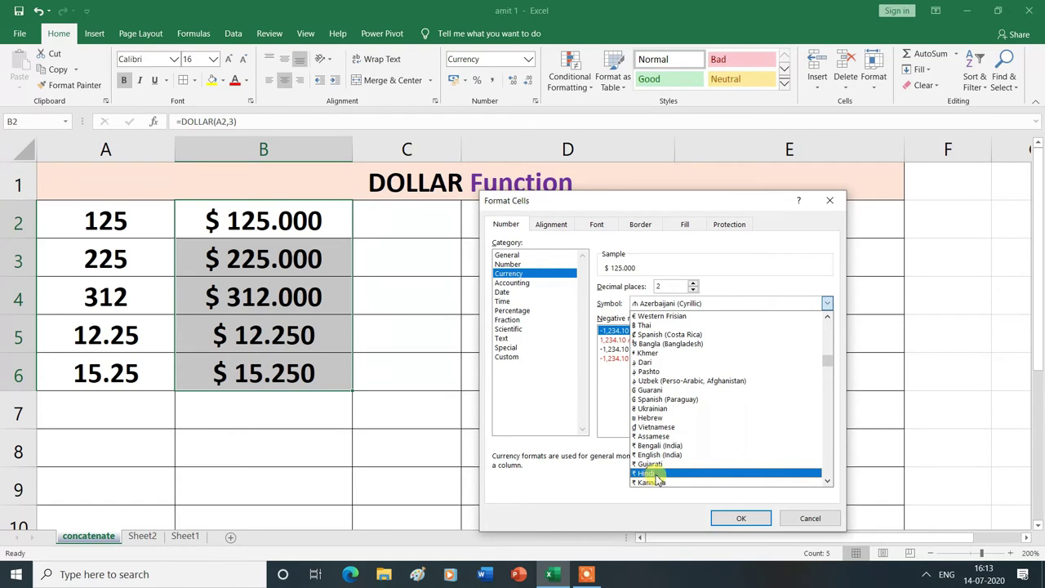
{"action": "left_click", "coordinate": [657, 474]}
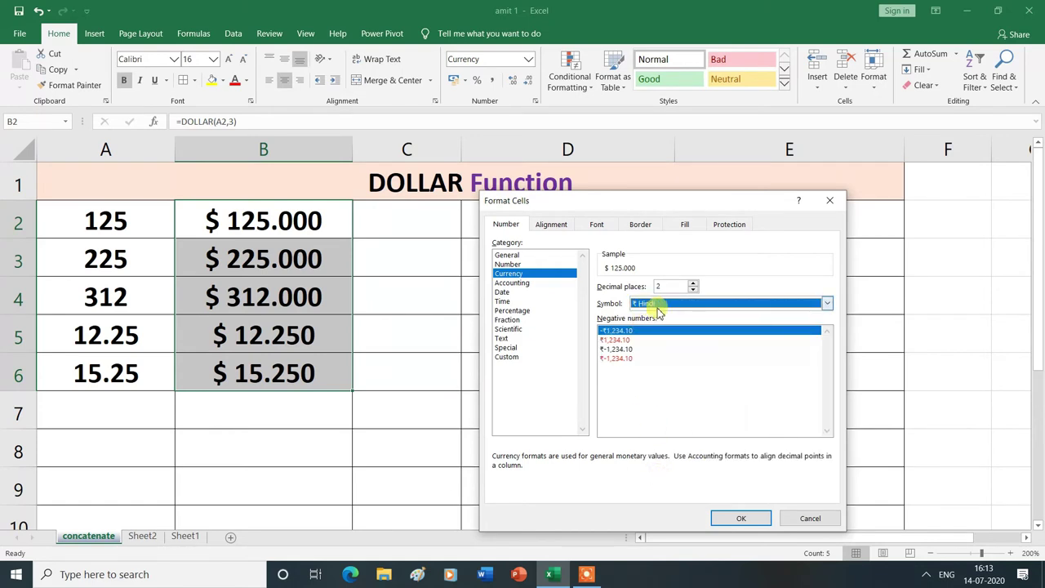
{"action": "left_click", "coordinate": [751, 521]}
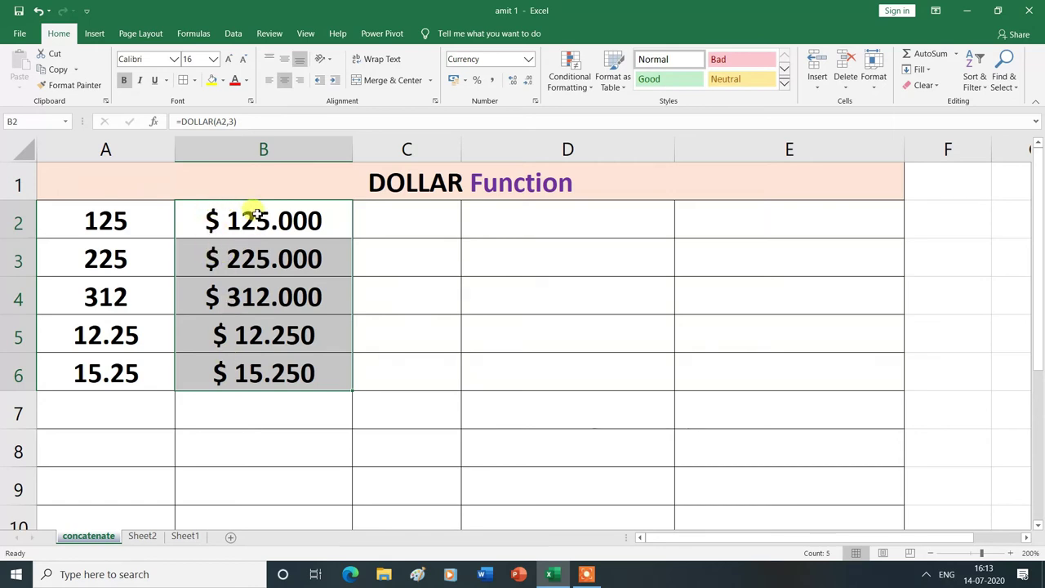
{"action": "left_click_drag", "start_coordinate": [256, 214], "coordinate": [269, 374]}
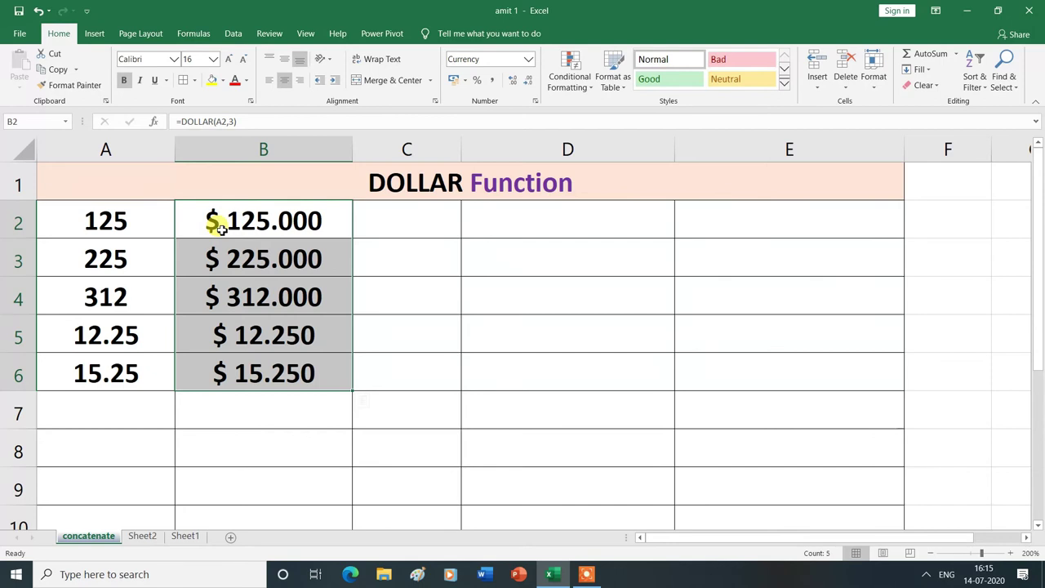
Search Windows for 'CO' and launch Control Panel
{"action": "left_click", "coordinate": [193, 574]}
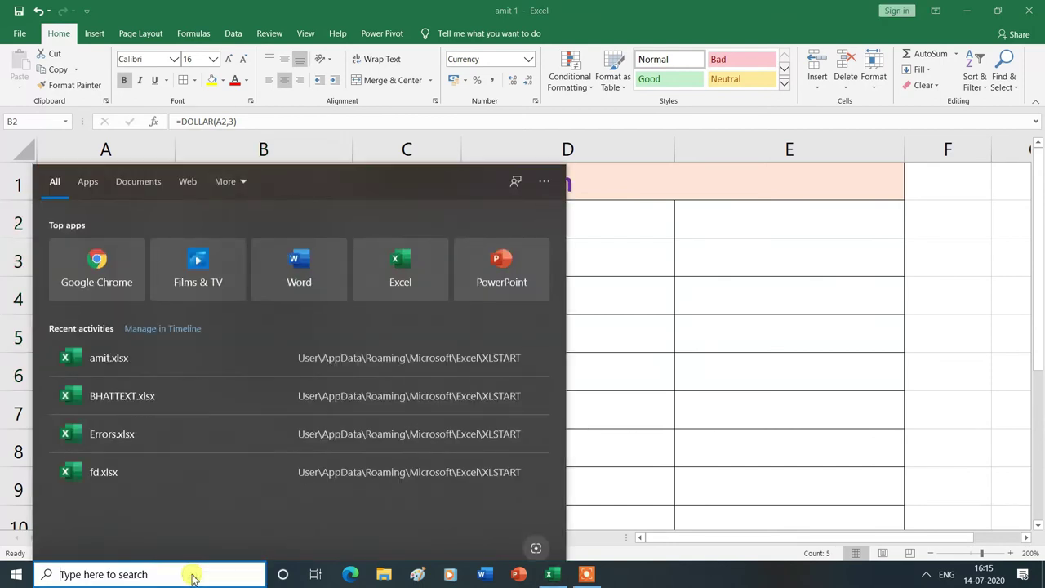
{"action": "type", "text": "CO"}
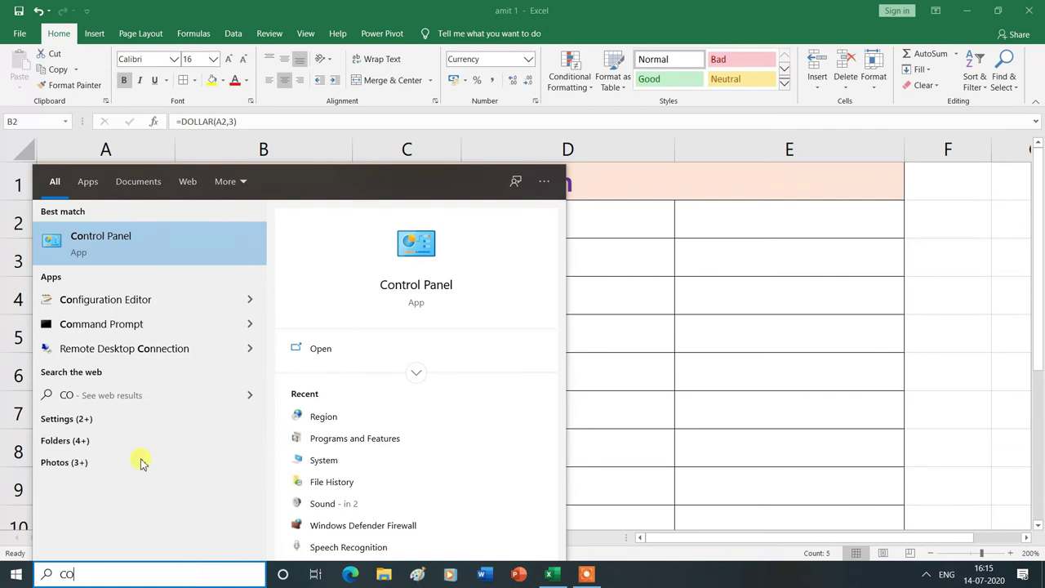
{"action": "left_click", "coordinate": [184, 241]}
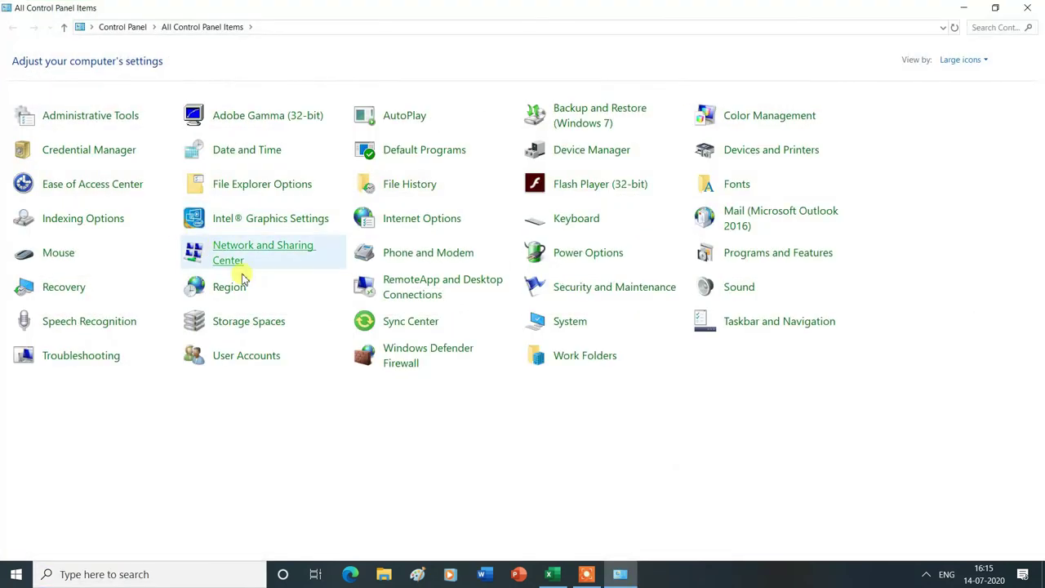
Set the currency symbol back to ₹ in Region's additional Currency settings
{"action": "left_click", "coordinate": [230, 288]}
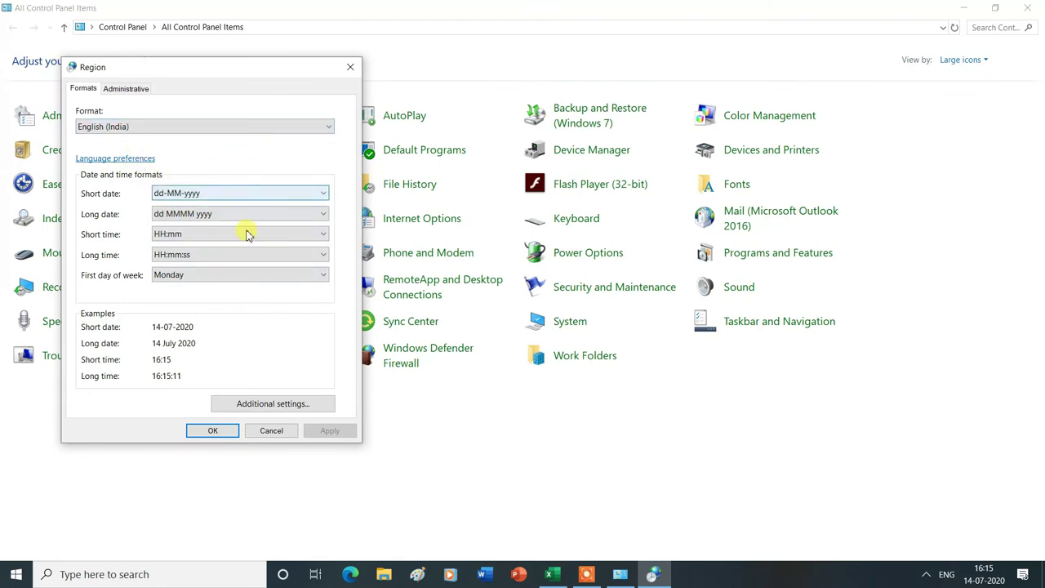
{"action": "left_click", "coordinate": [280, 408]}
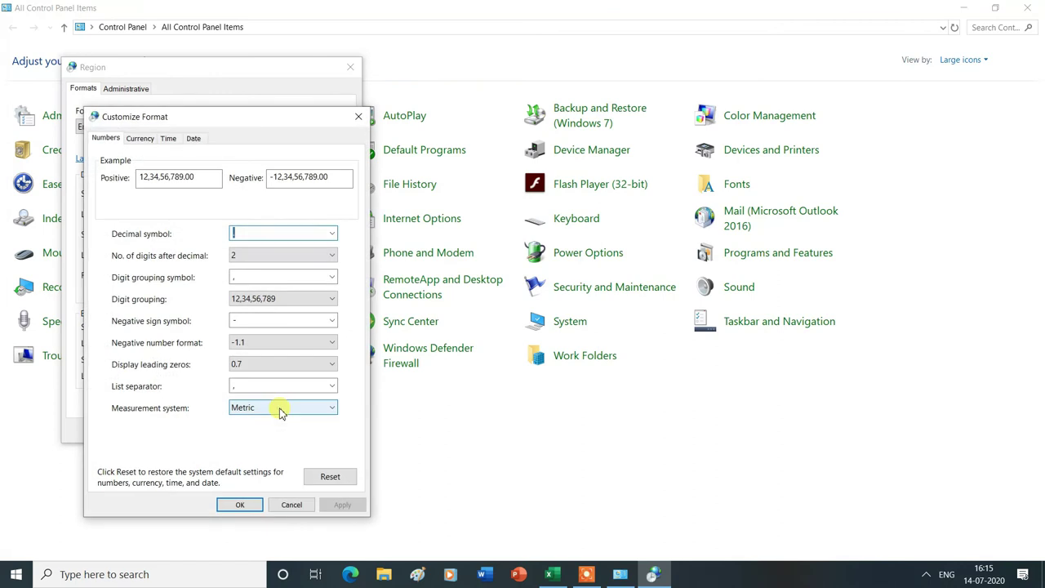
{"action": "left_click", "coordinate": [140, 139]}
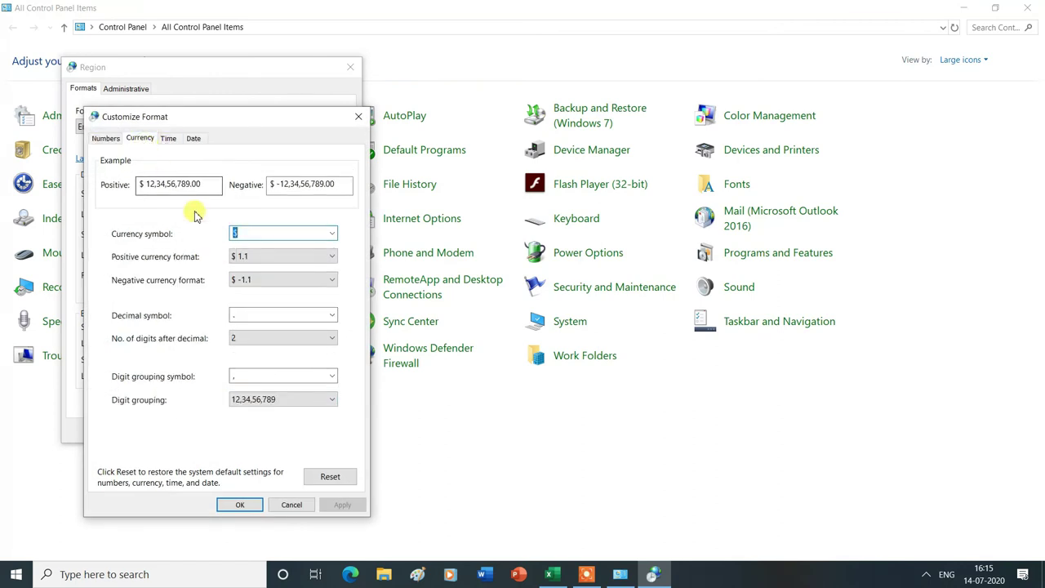
{"action": "left_click", "coordinate": [332, 235]}
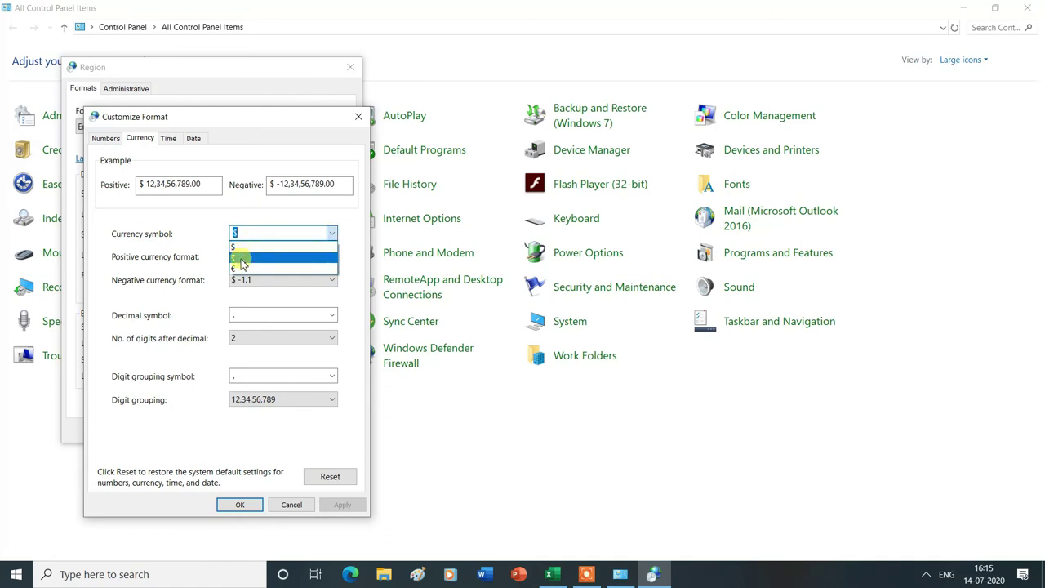
{"action": "left_click", "coordinate": [242, 260]}
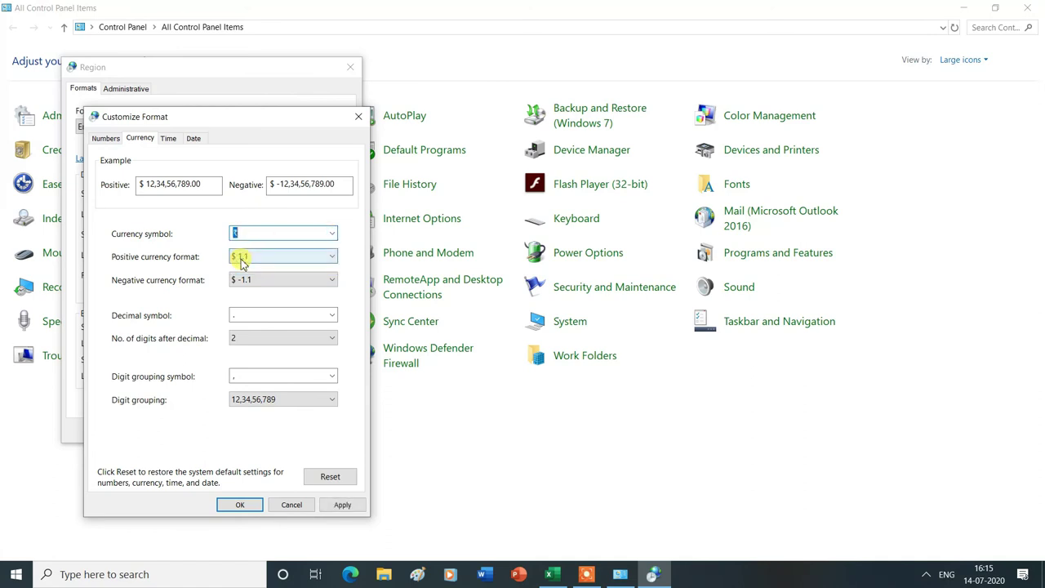
{"action": "left_click", "coordinate": [247, 232]}
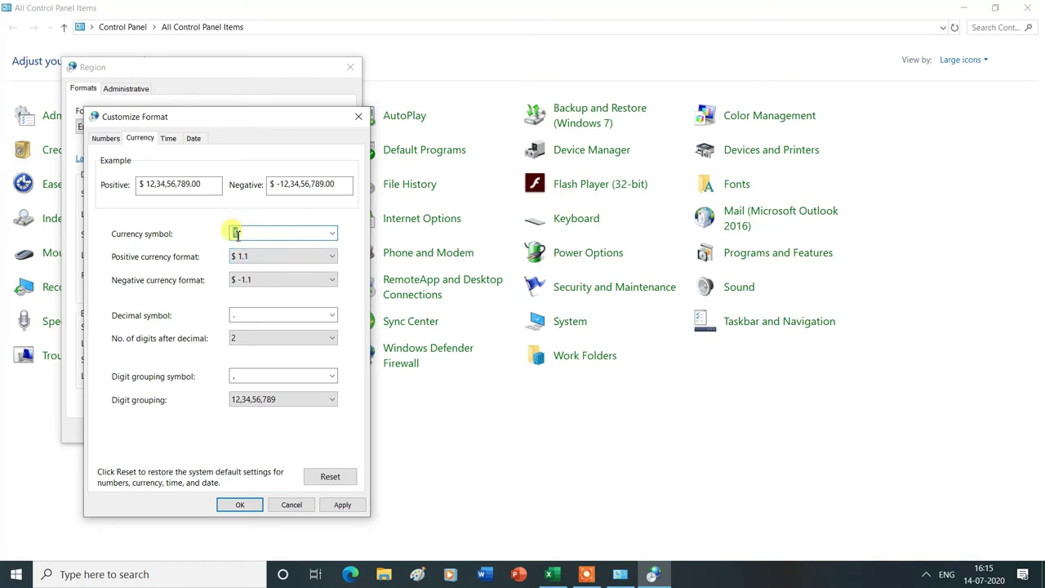
{"action": "key", "text": "BackSpace"}
Apply and confirm the ₹ symbol in both Region dialogs, then close Control Panel
{"action": "left_click", "coordinate": [330, 507]}
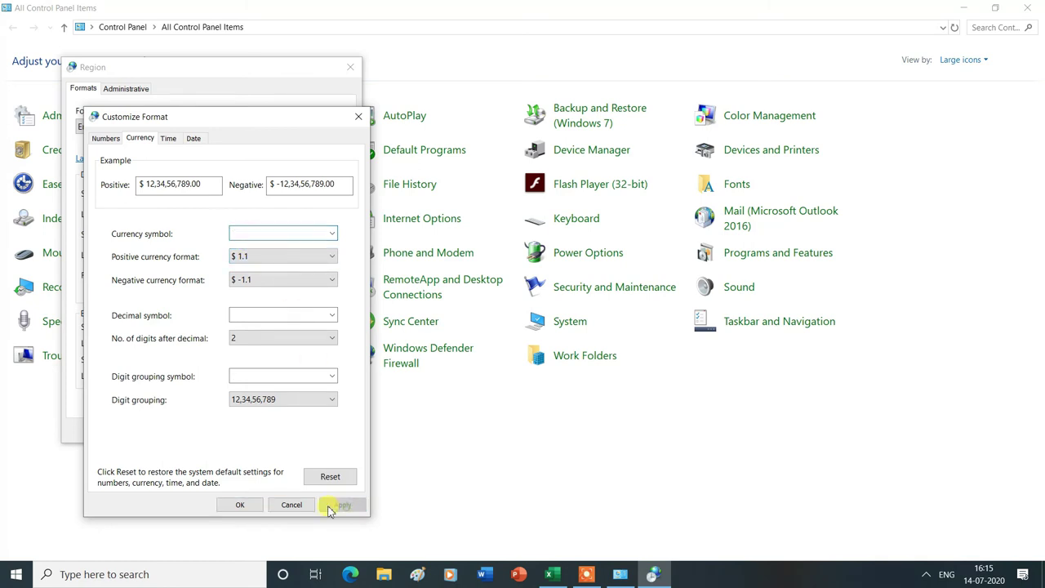
{"action": "left_click", "coordinate": [256, 506]}
{"action": "left_click", "coordinate": [341, 435]}
{"action": "left_click", "coordinate": [214, 431]}
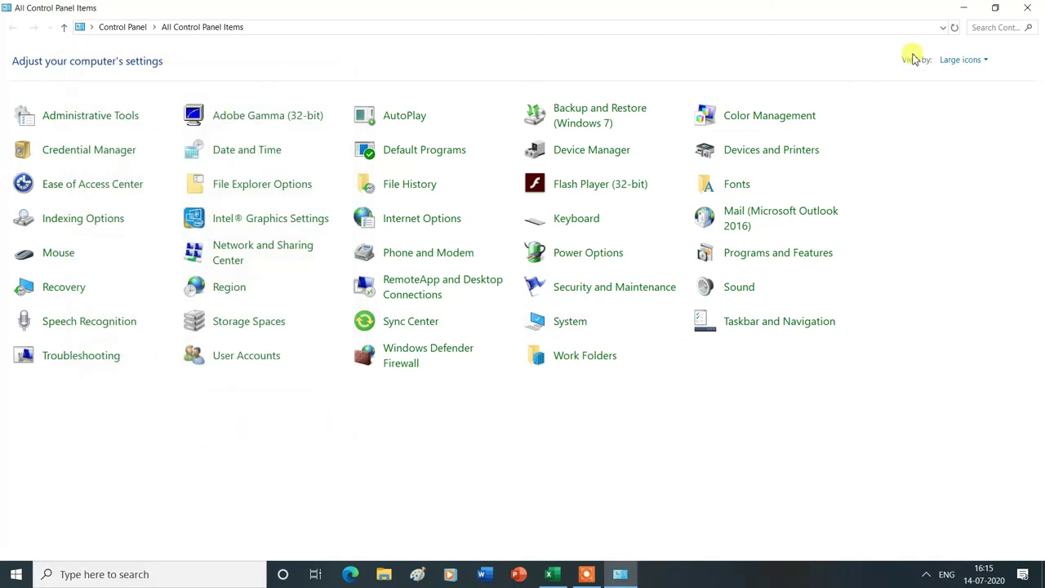
{"action": "left_click", "coordinate": [1031, 8]}
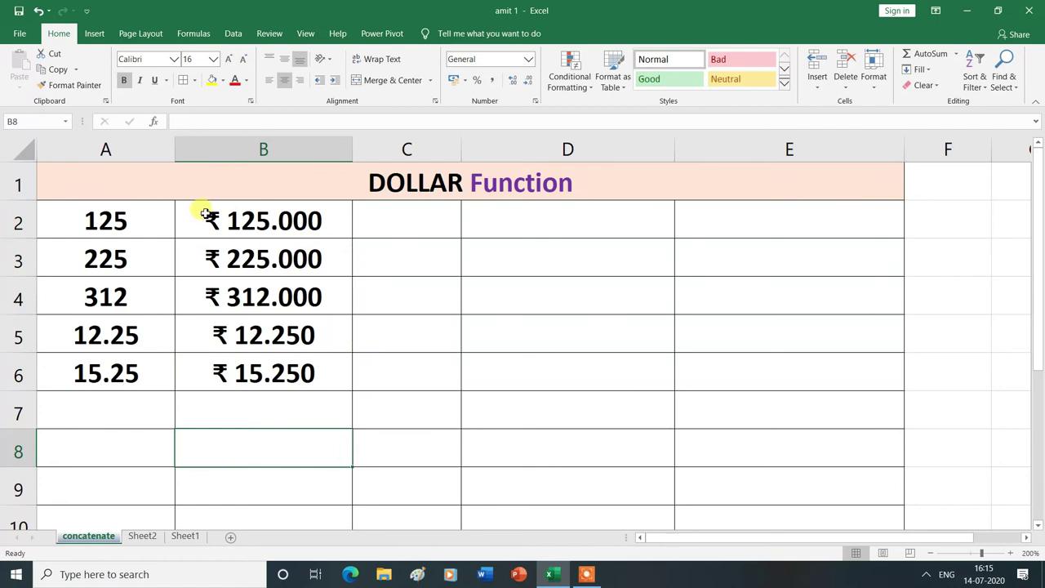
Paste the A2:A6 numbers (125, 225, 312, 12.25, 15.25) into D2:D6 and select them
{"action": "left_click", "coordinate": [212, 454]}
{"action": "left_click_drag", "start_coordinate": [90, 214], "coordinate": [97, 369]}
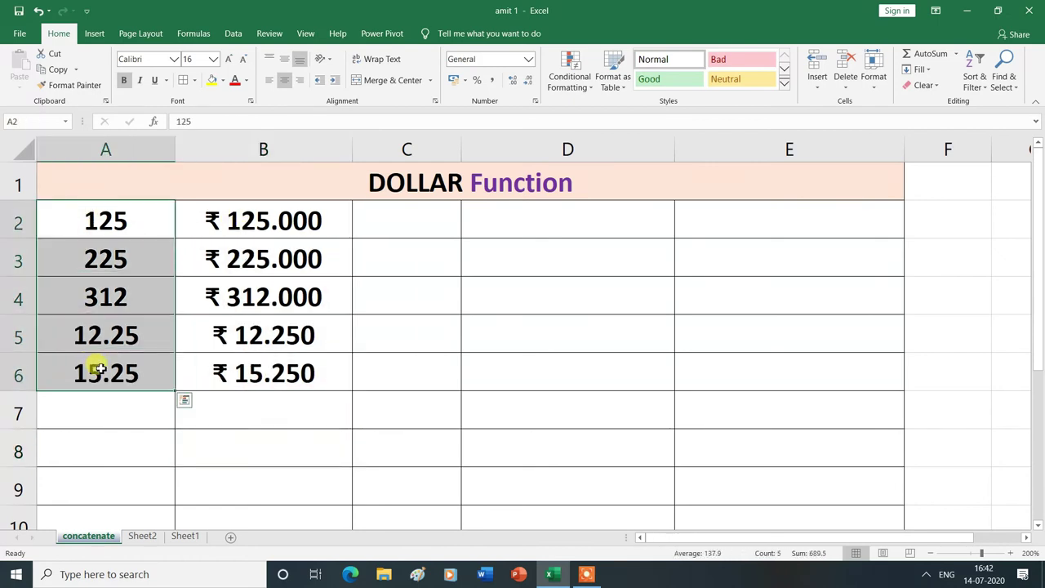
{"action": "left_click", "coordinate": [565, 214]}
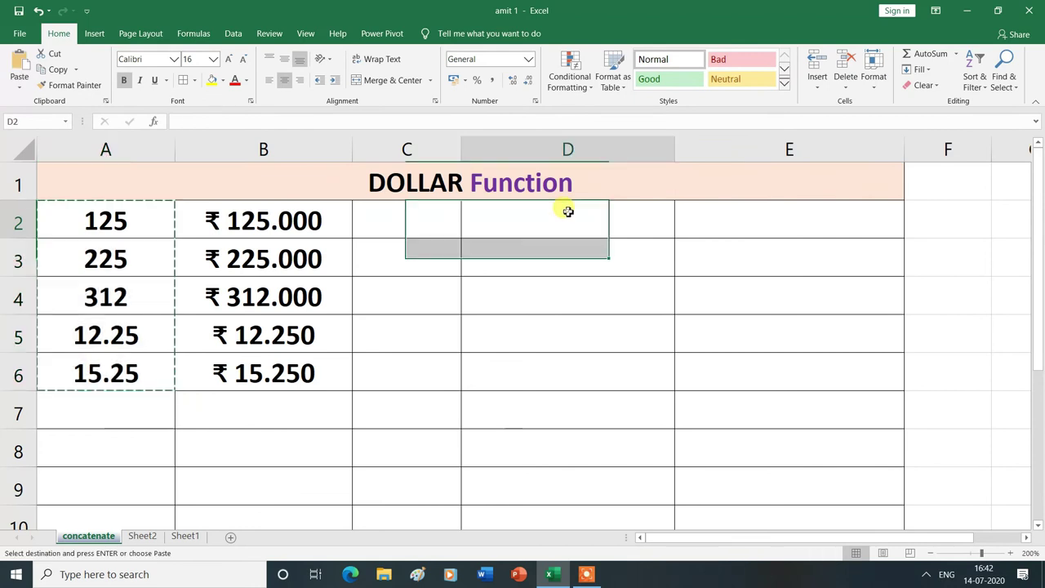
{"action": "key", "text": "ctrl+v"}
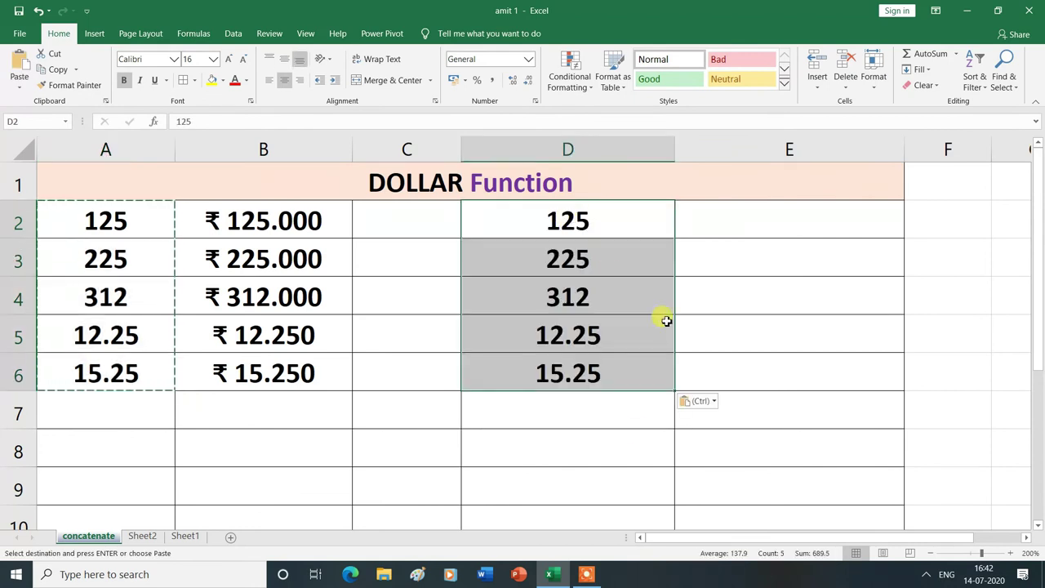
{"action": "left_click", "coordinate": [624, 452]}
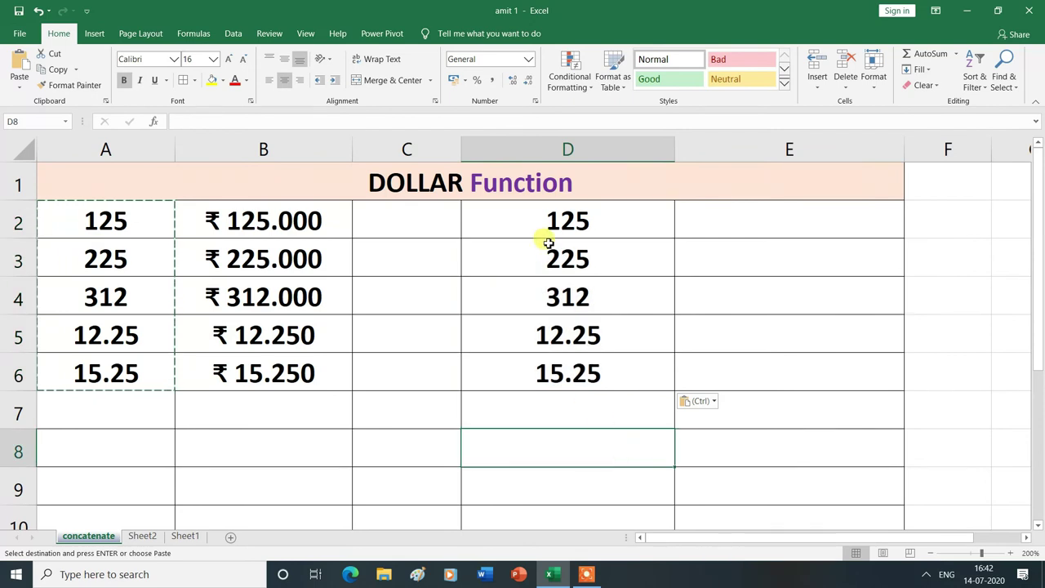
{"action": "mouse_move", "coordinate": [537, 217]}
{"action": "left_mouse_down"}
{"action": "mouse_move", "coordinate": [552, 335]}
{"action": "mouse_move", "coordinate": [546, 369]}
{"action": "left_mouse_up"}
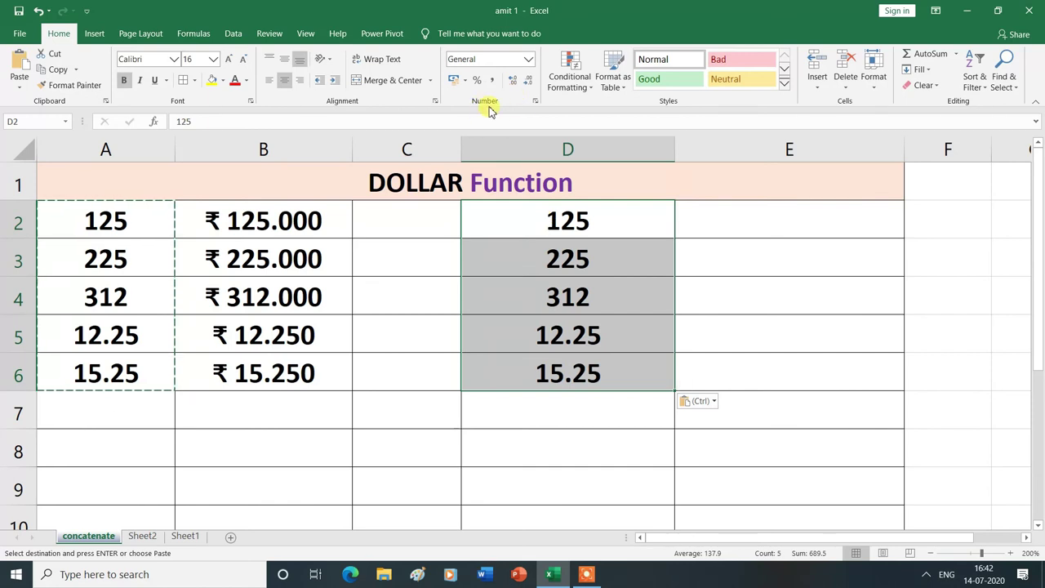
Apply Currency format with the ₹ symbol to D2:D6, showing ₹ 125.00 through ₹ 15.25
{"action": "left_click", "coordinate": [529, 61]}
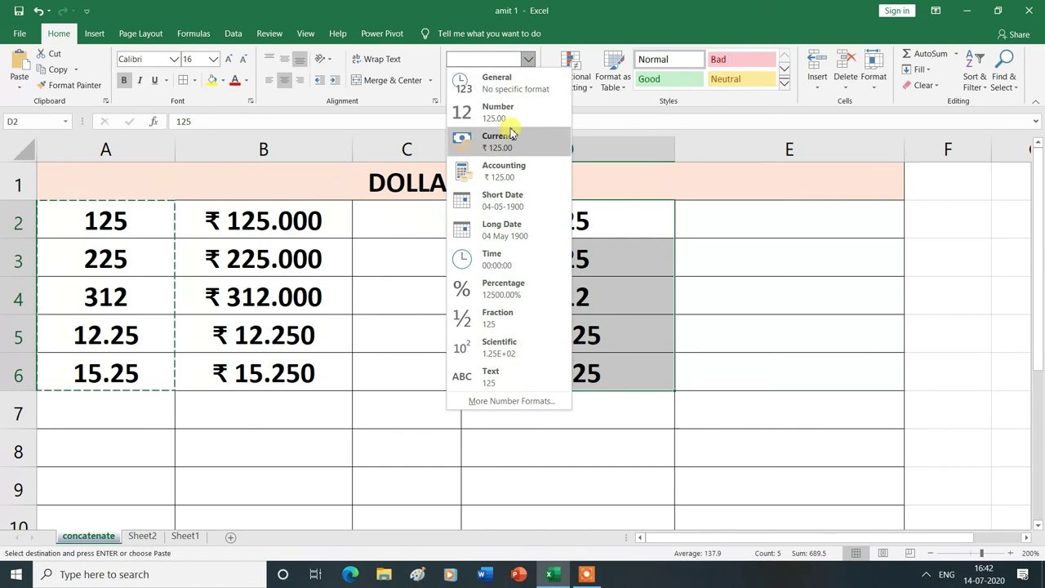
{"action": "left_click", "coordinate": [513, 402]}
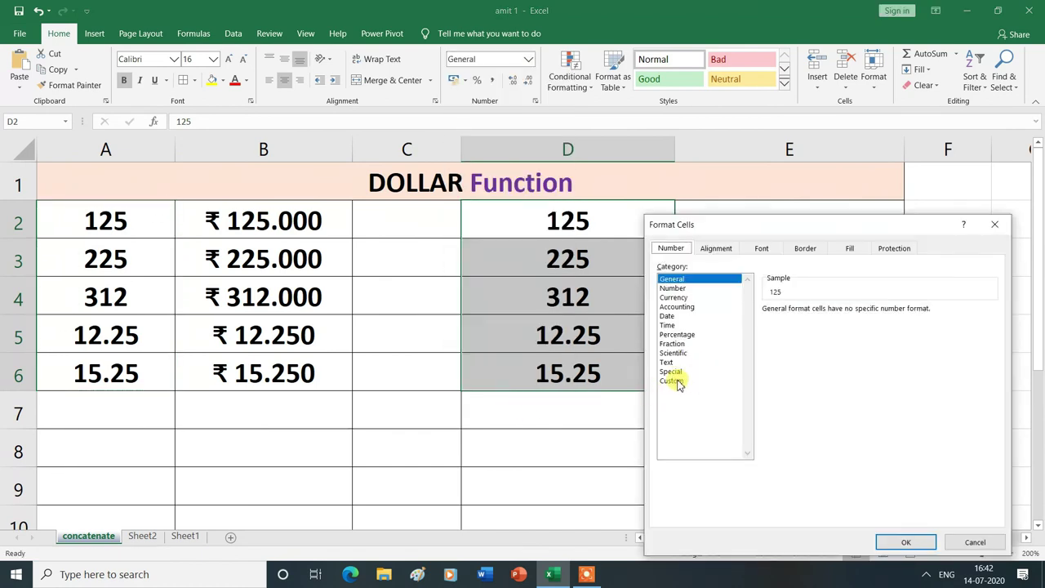
{"action": "left_click", "coordinate": [675, 298]}
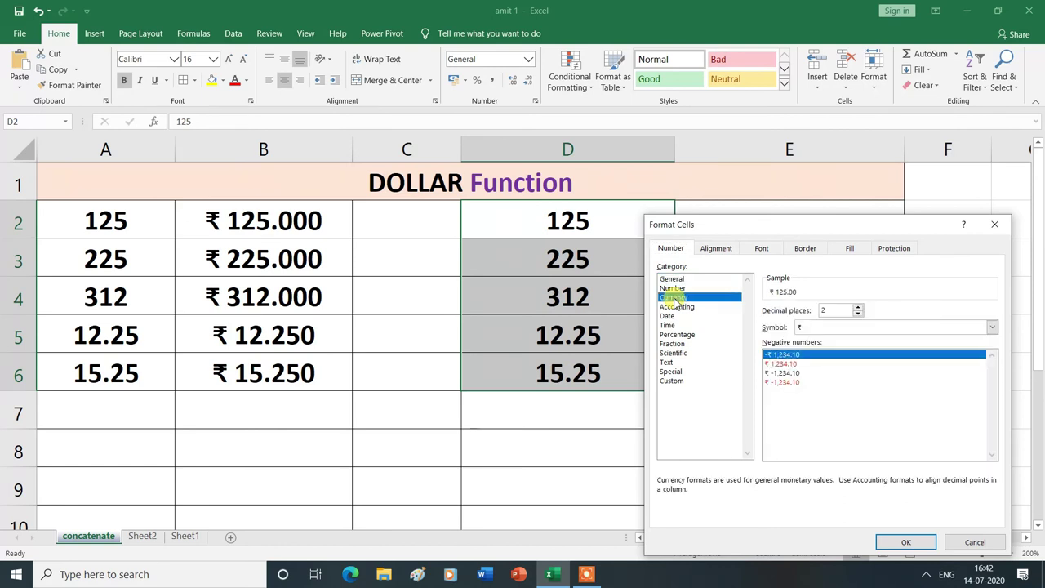
{"action": "left_click", "coordinate": [823, 328]}
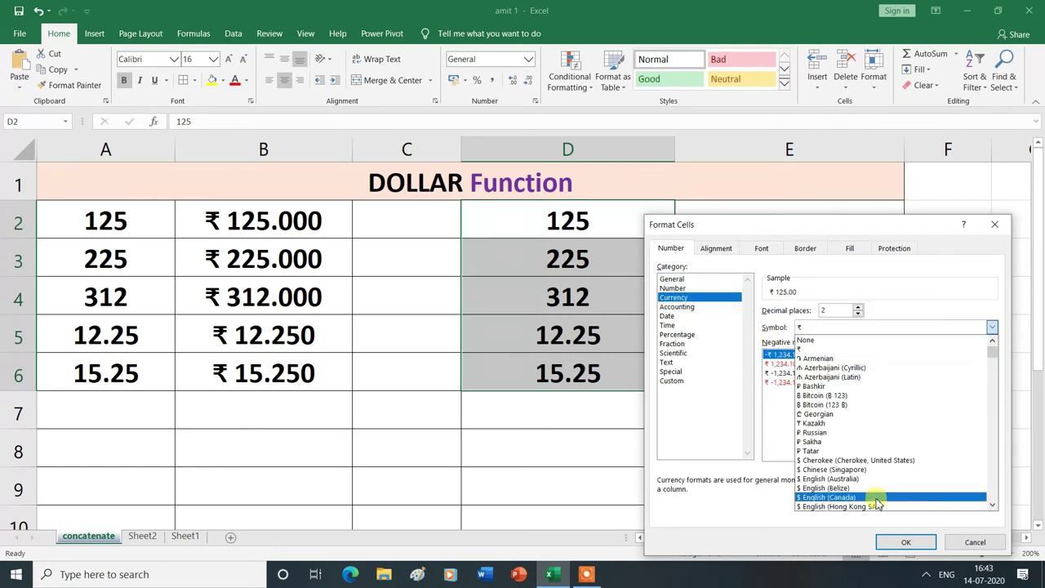
{"action": "left_click", "coordinate": [906, 542]}
{"action": "left_click", "coordinate": [906, 542]}
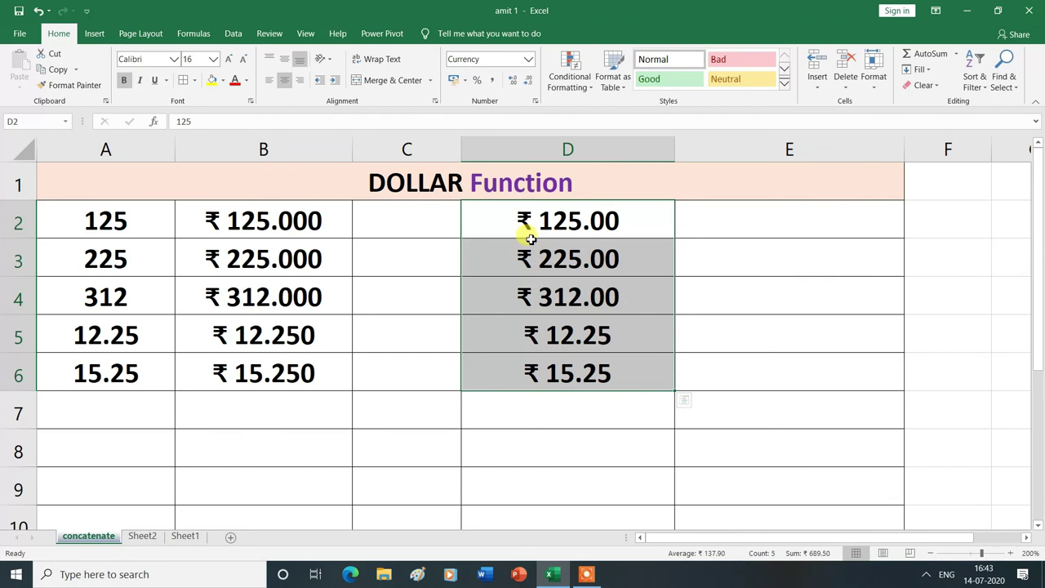
Change D2:D6's currency symbol to $ English (Australia), giving $125.00 to $15.25, then select D8
{"action": "left_click", "coordinate": [529, 61]}
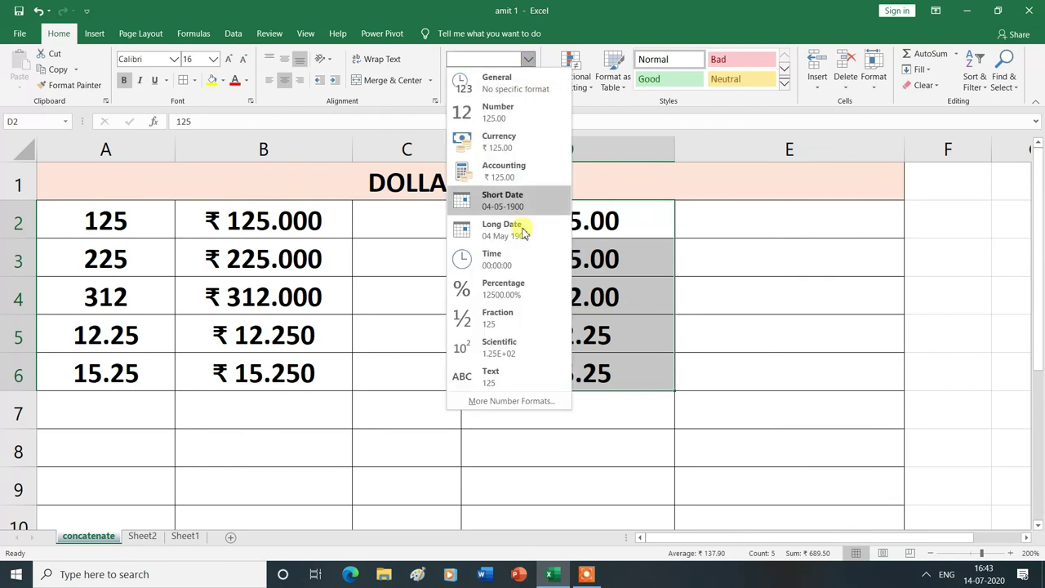
{"action": "left_click", "coordinate": [512, 401]}
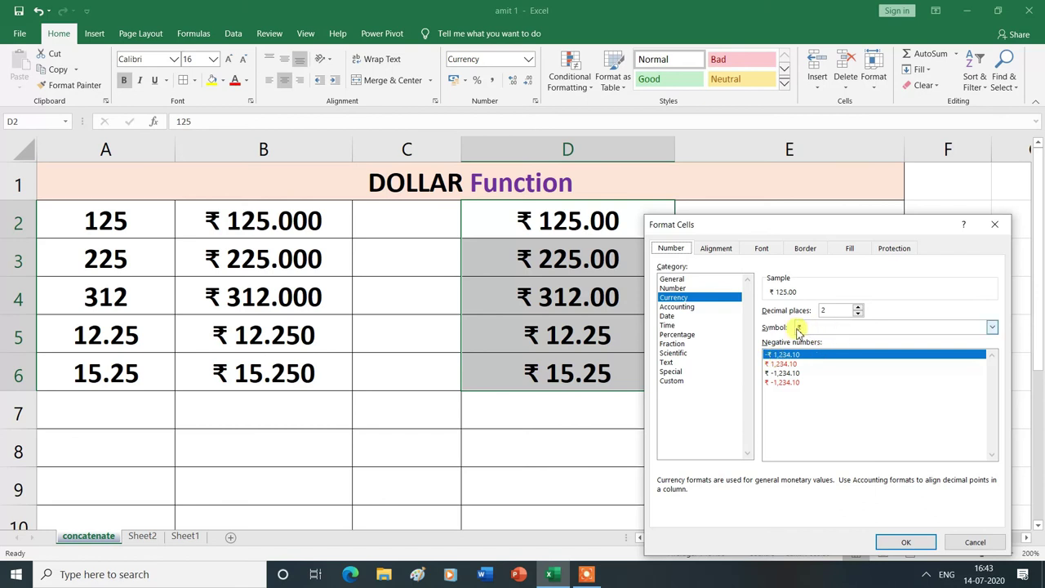
{"action": "left_click", "coordinate": [993, 329]}
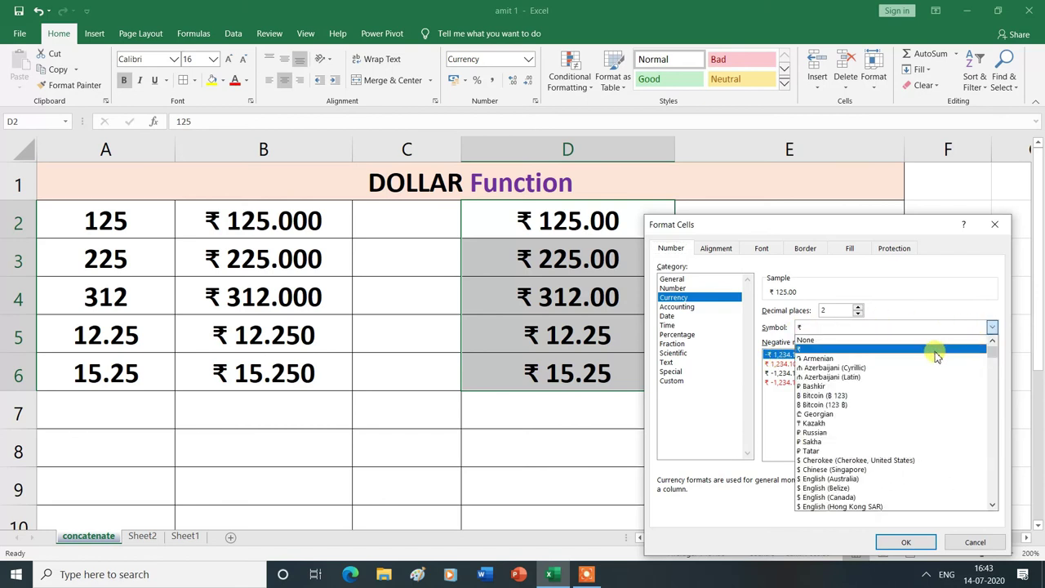
{"action": "left_click", "coordinate": [821, 481]}
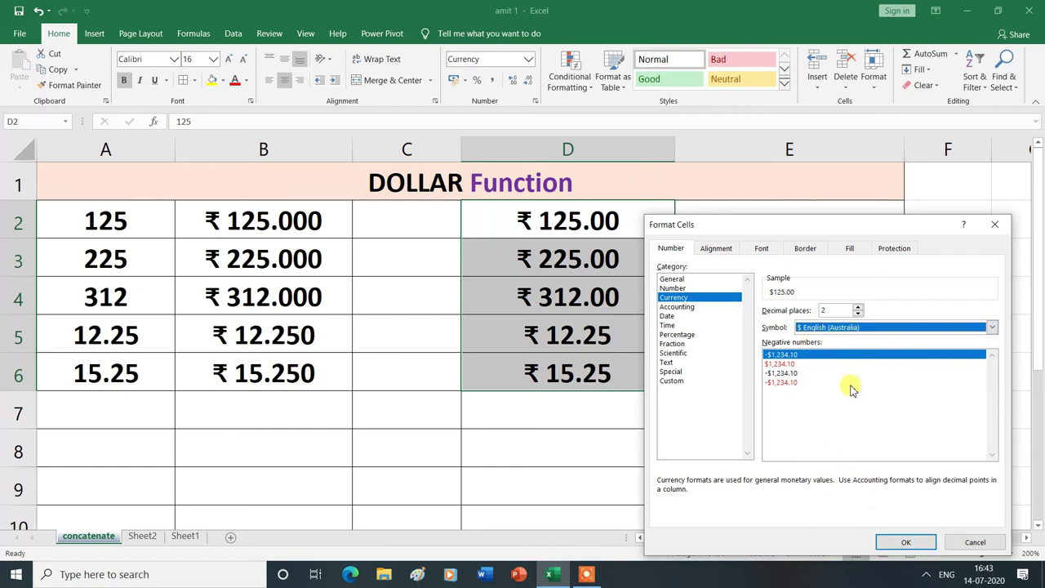
{"action": "left_click", "coordinate": [913, 543]}
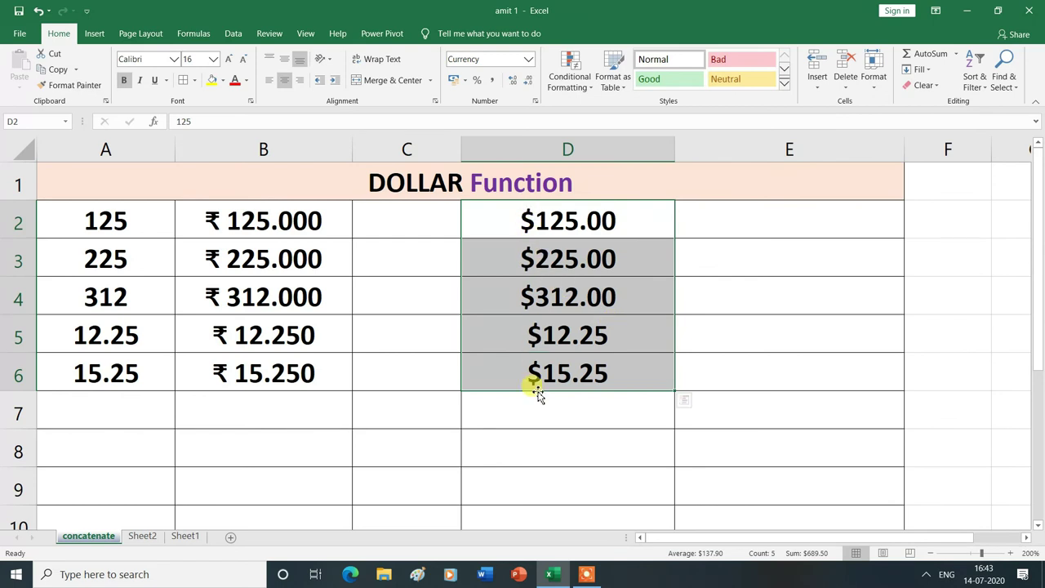
{"action": "left_click", "coordinate": [543, 448]}
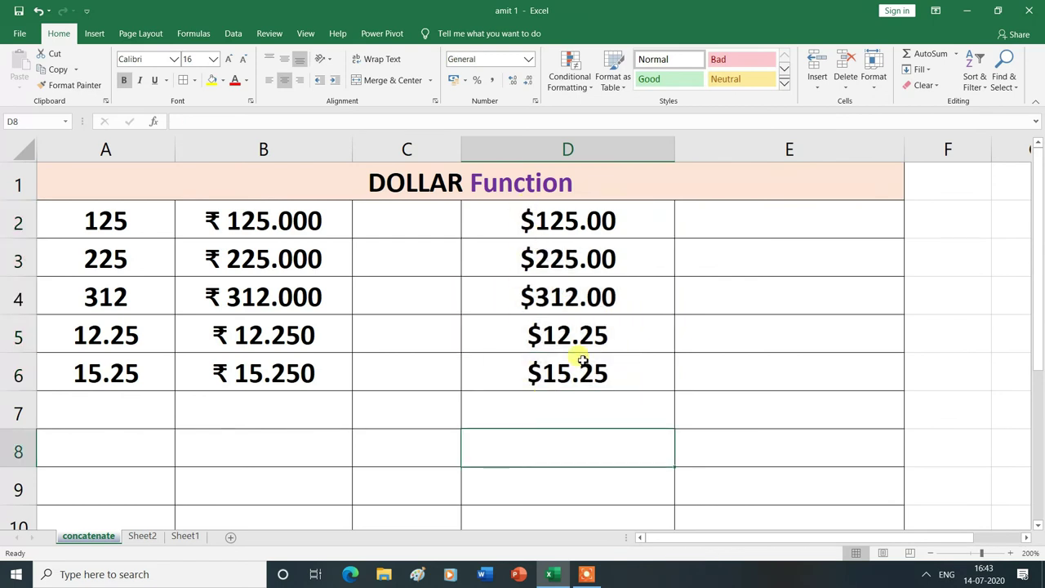